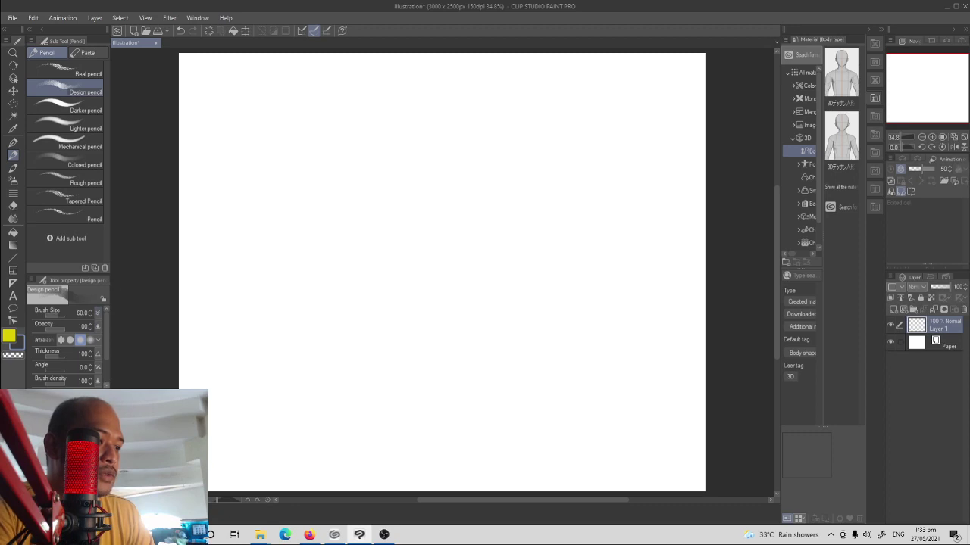
Open the Design pencil's detailed settings and try a short stroke at brush size 170
left_click(103, 396)
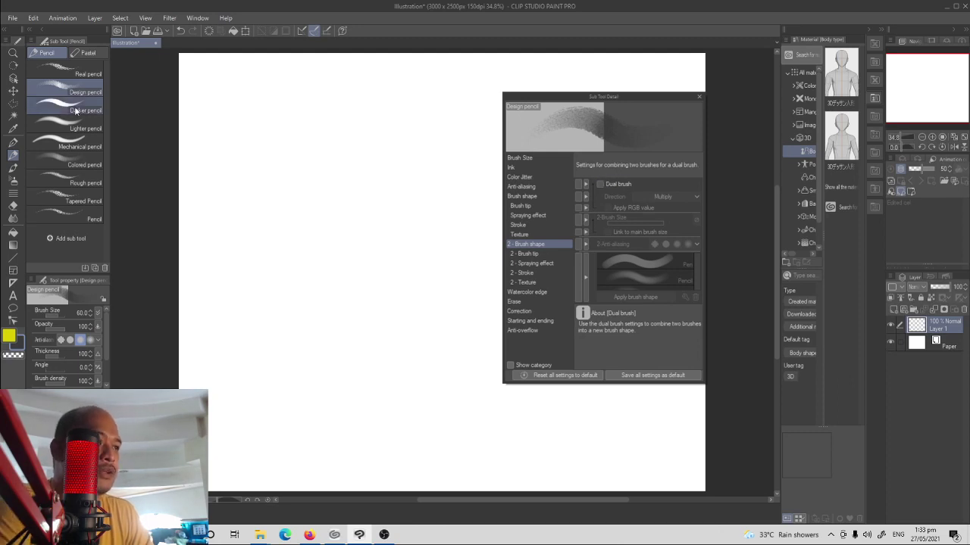
key("bracketright")
key("bracketright")
key("bracketright")
key("bracketright")
key("bracketright")
key("bracketright")
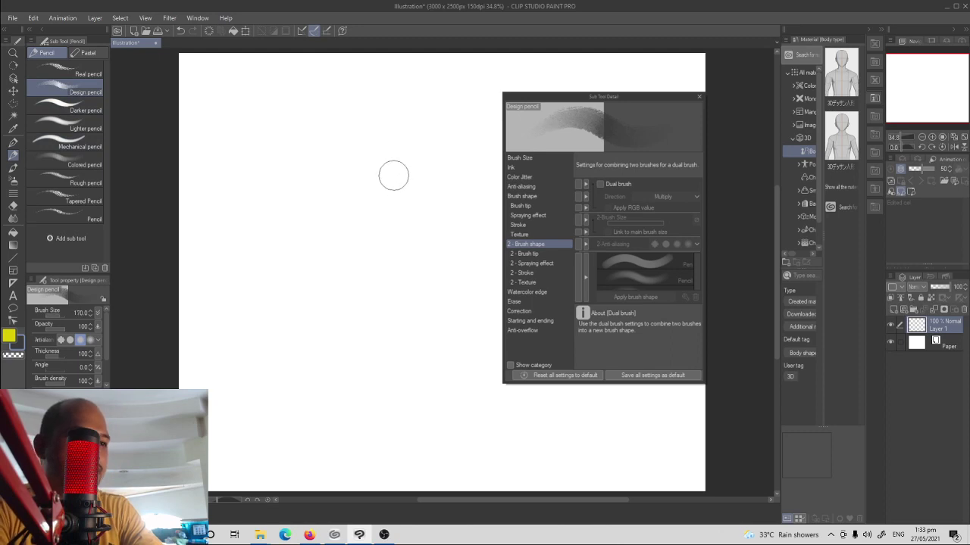
left_click_drag(404, 142, 345, 215)
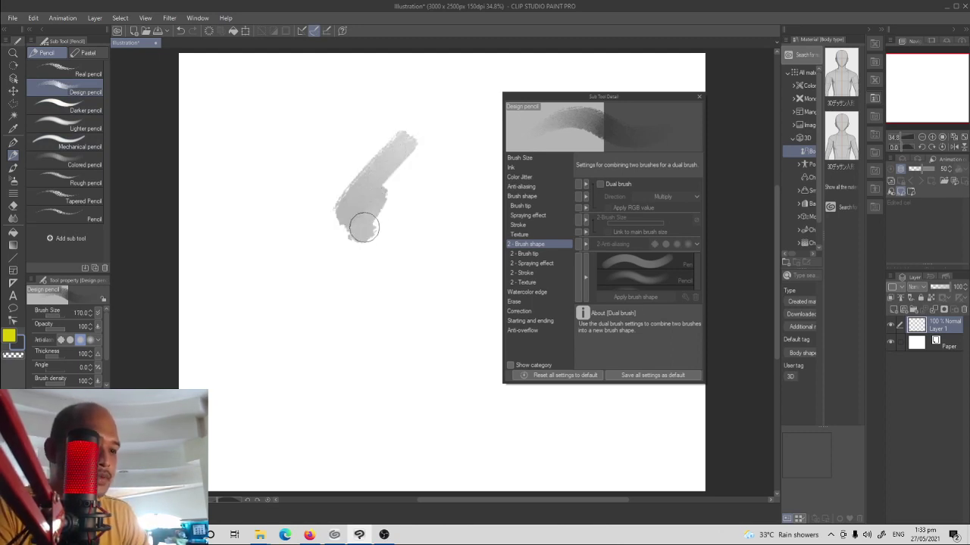
key("ctrl+z")
Reduce the Design pencil to brush size 50 and scribble overlapping grey strokes and a large arc on the canvas
key("bracketleft")
key("bracketleft")
key("bracketleft")
key("bracketleft")
mouse_move(430, 116)
left_mouse_down()
mouse_move(360, 184)
mouse_move(428, 359)
left_mouse_up()
mouse_move(291, 194)
left_mouse_down()
mouse_move(282, 317)
mouse_move(333, 356)
left_mouse_up()
mouse_move(260, 271)
left_mouse_down()
mouse_move(328, 400)
mouse_move(359, 418)
mouse_move(340, 309)
mouse_move(379, 271)
mouse_move(421, 282)
mouse_move(426, 324)
left_mouse_up()
left_click_drag(379, 227, 424, 234)
mouse_move(467, 84)
left_mouse_down()
mouse_move(278, 247)
mouse_move(454, 389)
left_mouse_up()
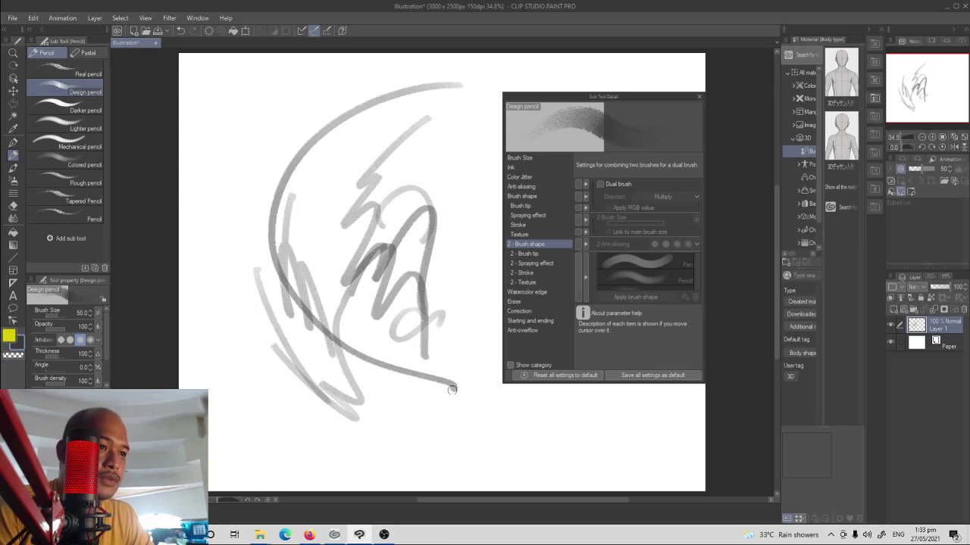
Examine the pencil grain up close, reselect the Design pencil and add a short grey zigzag beside the scribbles
key("ctrl+space")
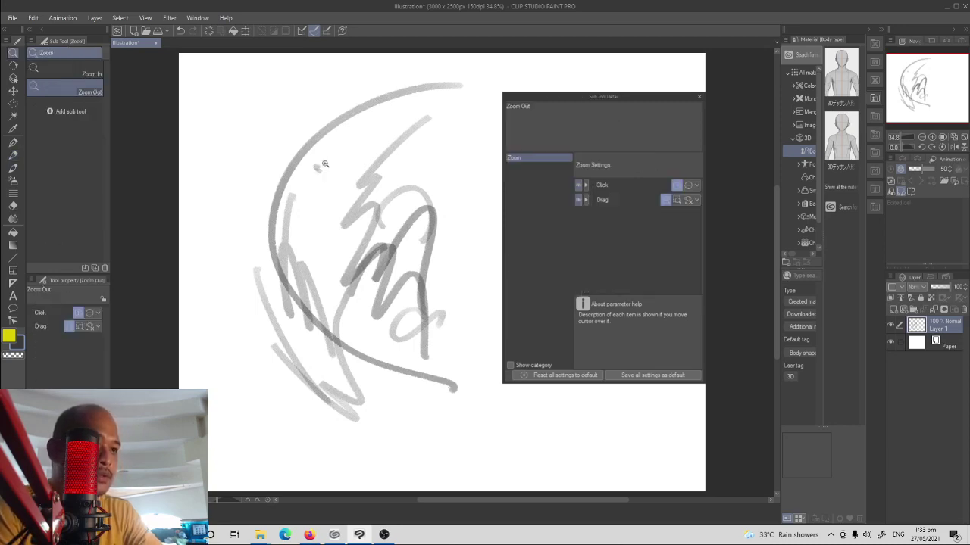
left_click_drag(324, 168, 396, 238)
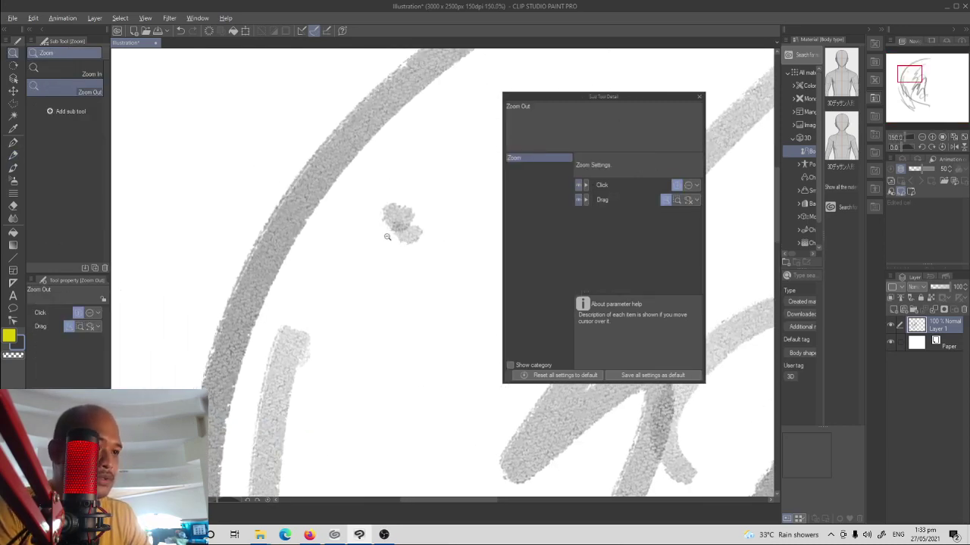
scroll(387, 237, "down", 6)
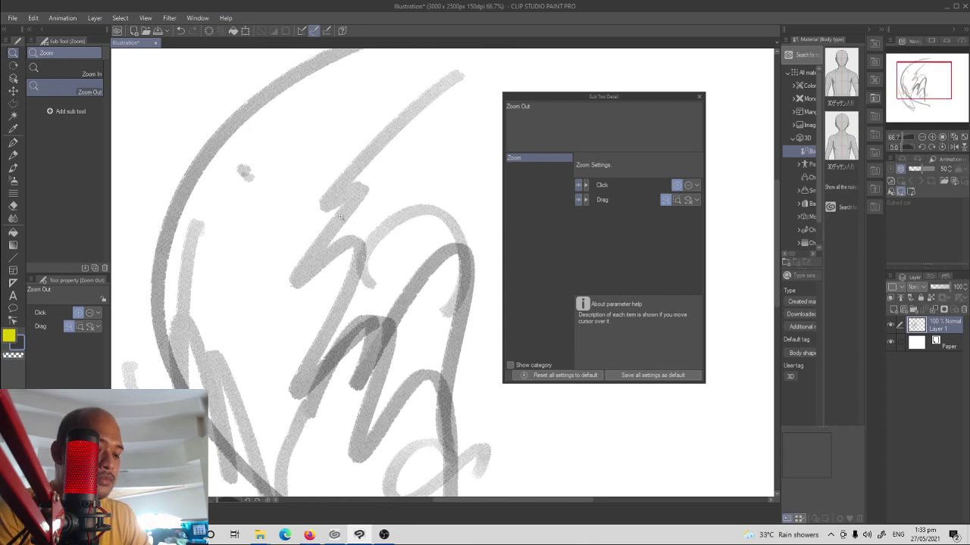
scroll(401, 273, "down", 3)
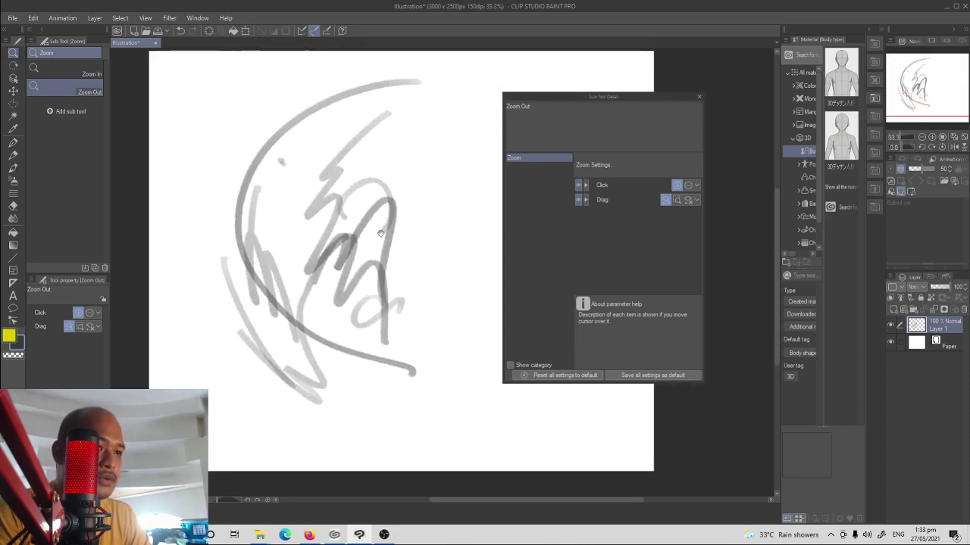
key("b")
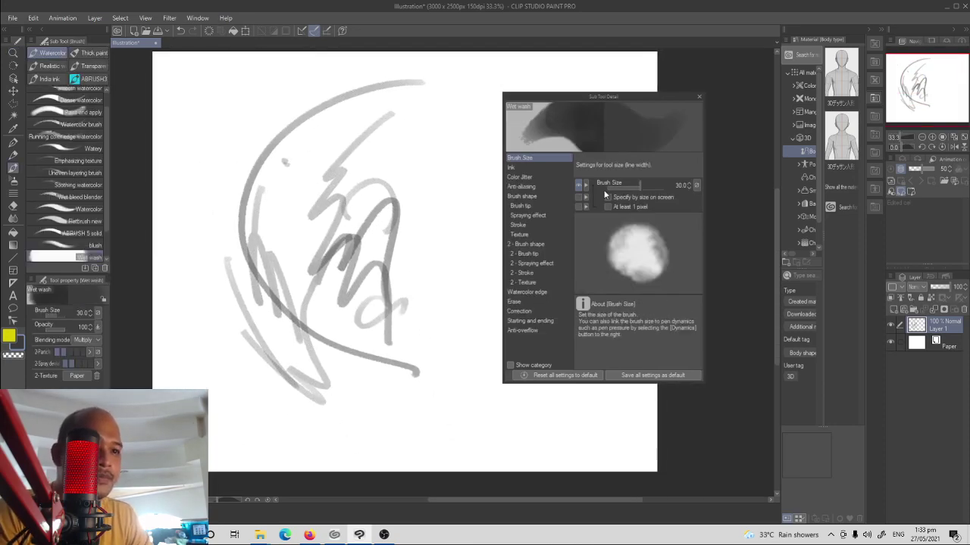
left_click(12, 142)
left_click(13, 155)
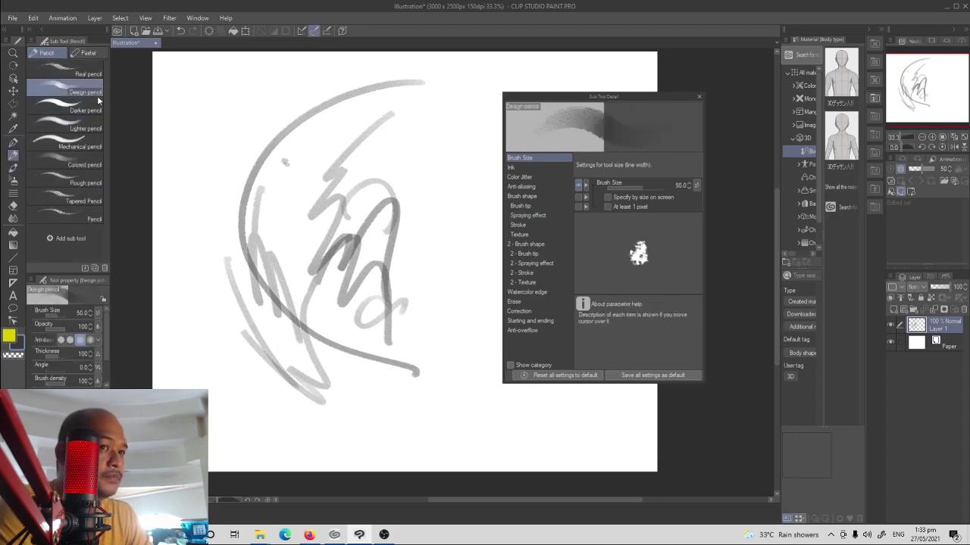
left_click_drag(419, 177, 437, 248)
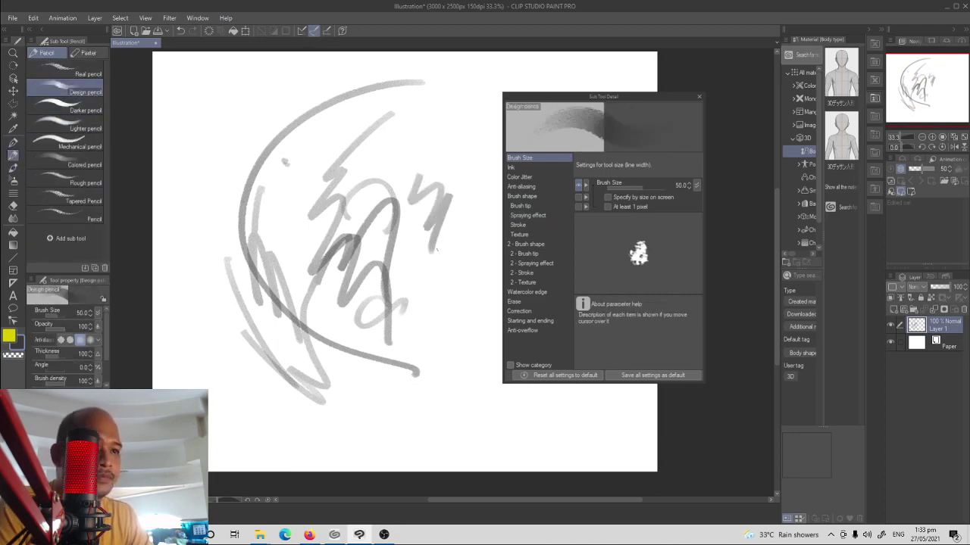
Enable Dual brush for the Design pencil and scribble dark strokes over the grey ones for comparison
left_click(543, 244)
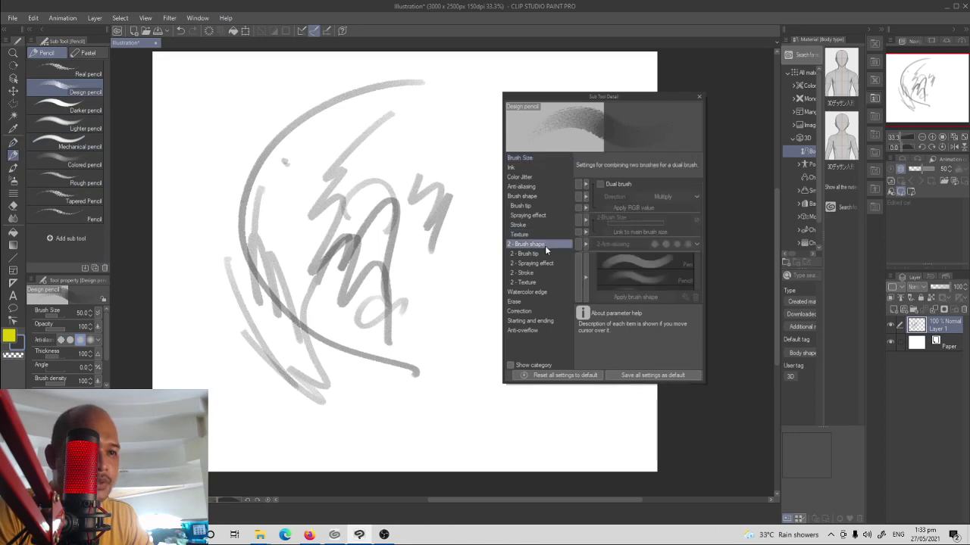
left_click(601, 184)
mouse_move(484, 220)
left_mouse_down()
mouse_move(441, 314)
mouse_move(428, 271)
mouse_move(428, 322)
mouse_move(455, 424)
mouse_move(371, 319)
mouse_move(371, 402)
mouse_move(402, 337)
left_mouse_up()
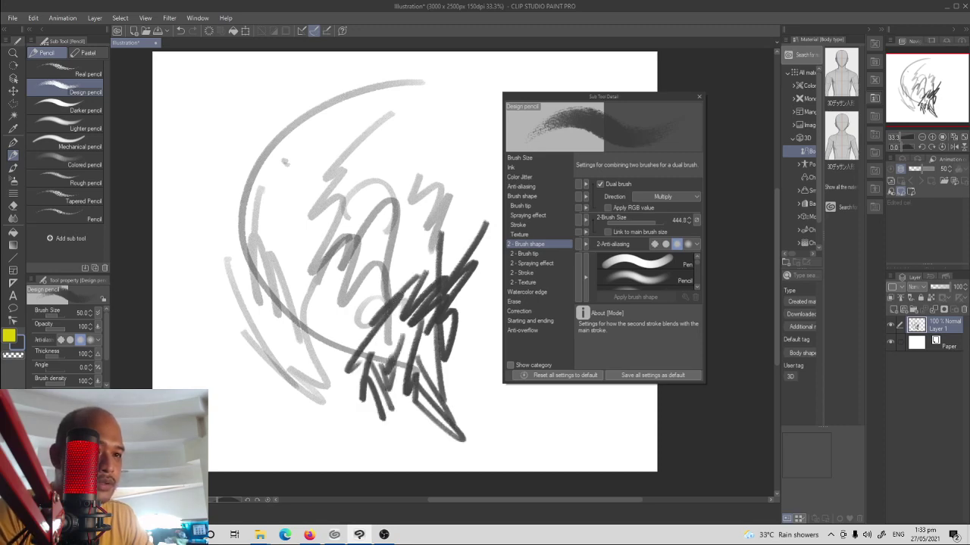
mouse_move(454, 227)
left_mouse_down()
mouse_move(428, 189)
mouse_move(433, 102)
mouse_move(291, 208)
mouse_move(333, 83)
mouse_move(311, 340)
mouse_move(417, 67)
mouse_move(224, 232)
mouse_move(333, 353)
mouse_move(401, 364)
left_mouse_up()
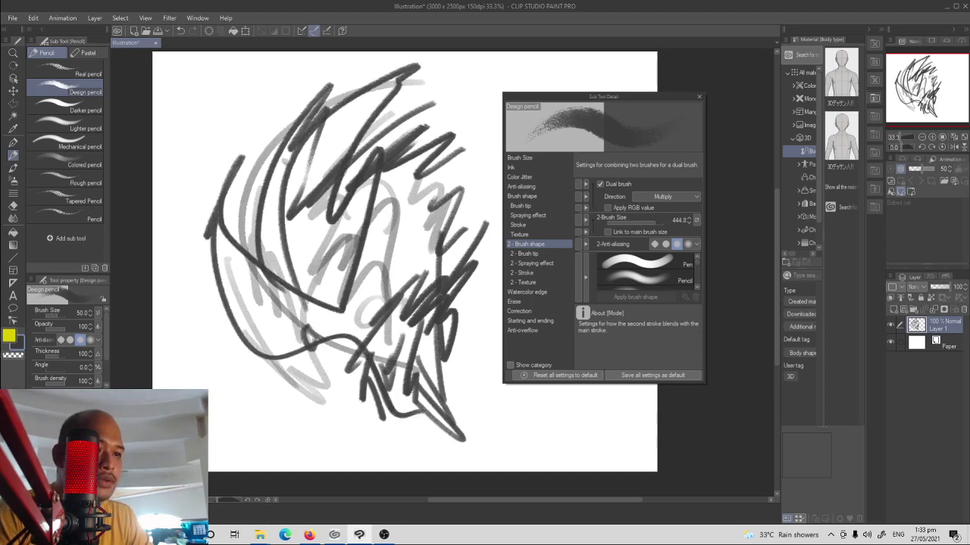
left_click_drag(472, 273, 488, 373)
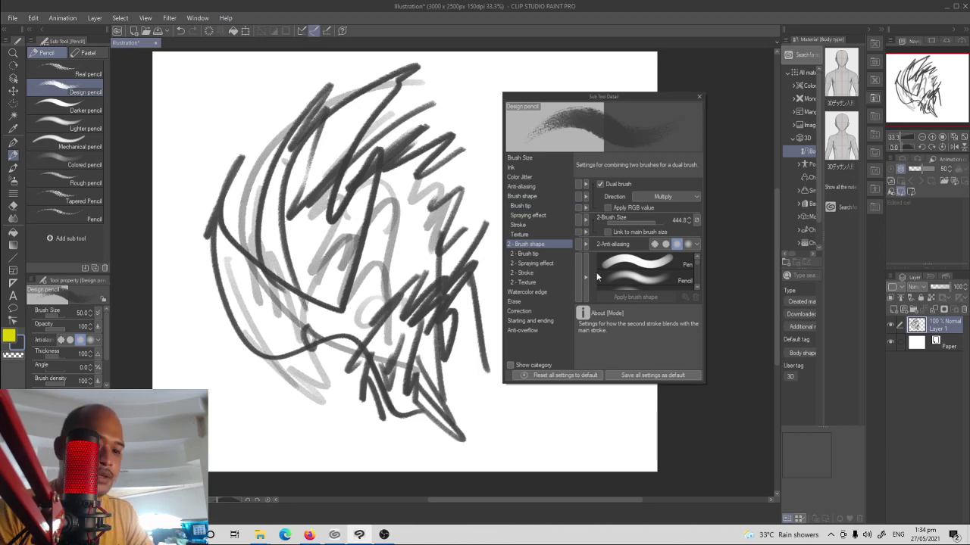
Clear the layer and try strokes with the Watery watercolor brush
key("Delete")
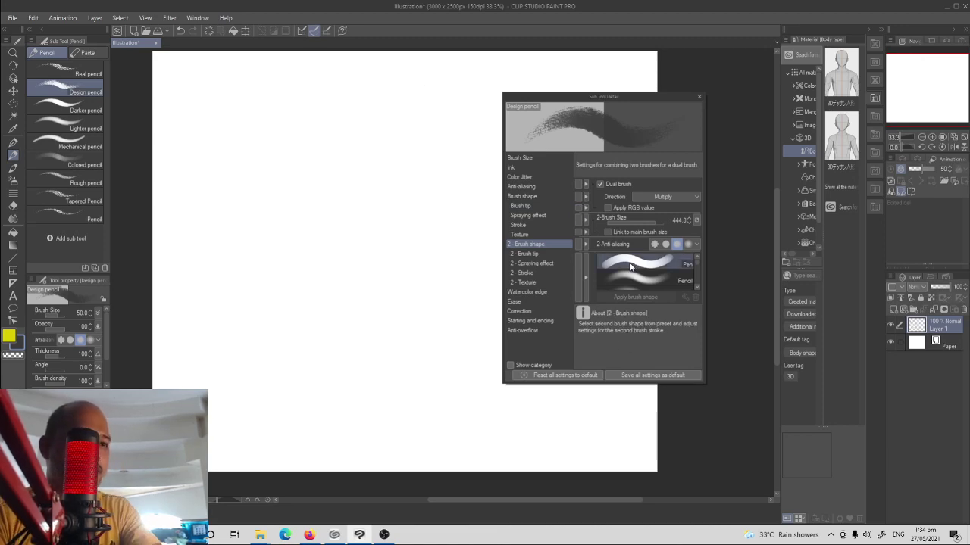
left_click(14, 168)
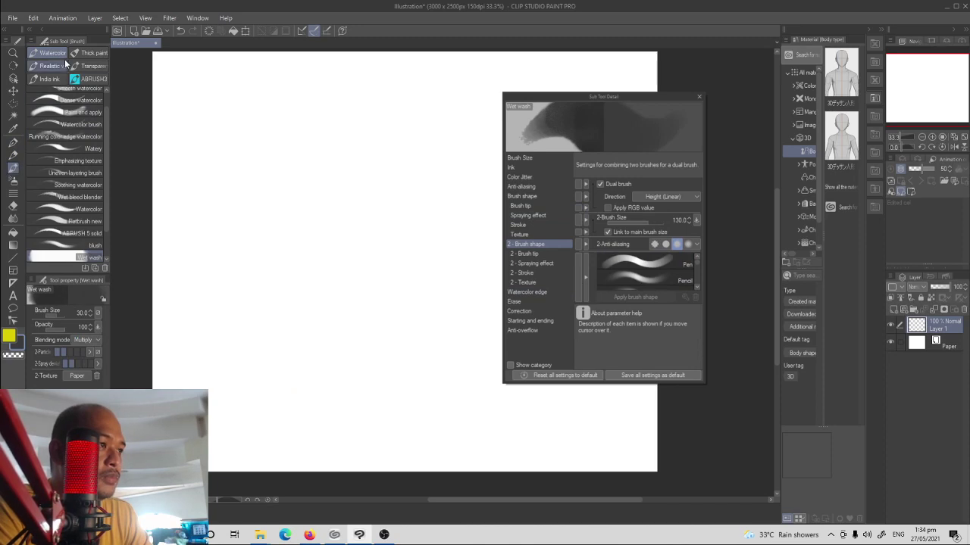
left_click(96, 150)
mouse_move(247, 126)
left_mouse_down()
mouse_move(272, 163)
mouse_move(278, 228)
left_mouse_up()
key("ctrl+z")
left_click_drag(105, 162, 107, 189)
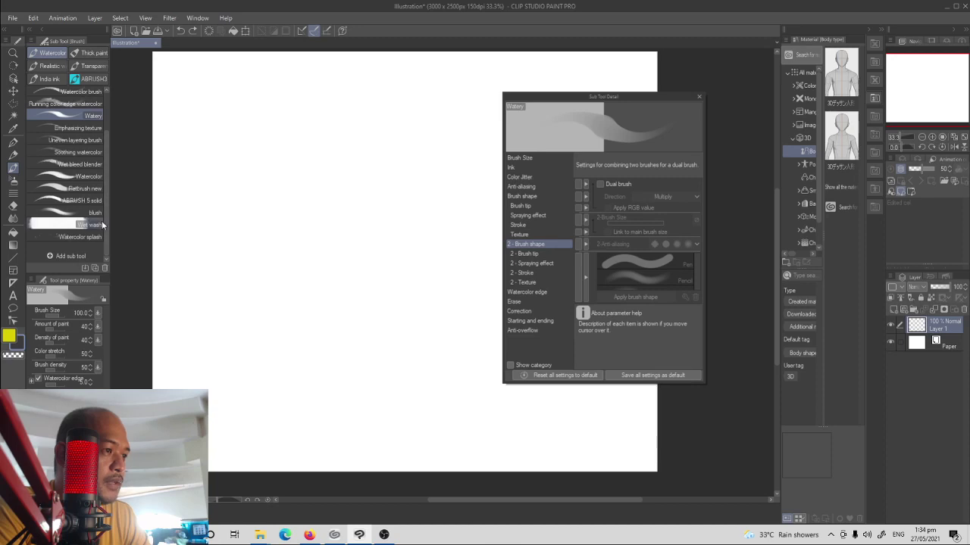
left_click_drag(351, 148, 378, 286)
key("ctrl+z")
Try an overlapping stroke with the Watery brush enlarged to size 500
key("bracketright")
key("bracketright")
key("bracketright")
key("bracketright")
key("bracketright")
key("bracketright")
key("bracketright")
key("bracketright")
left_click_drag(398, 202, 406, 230)
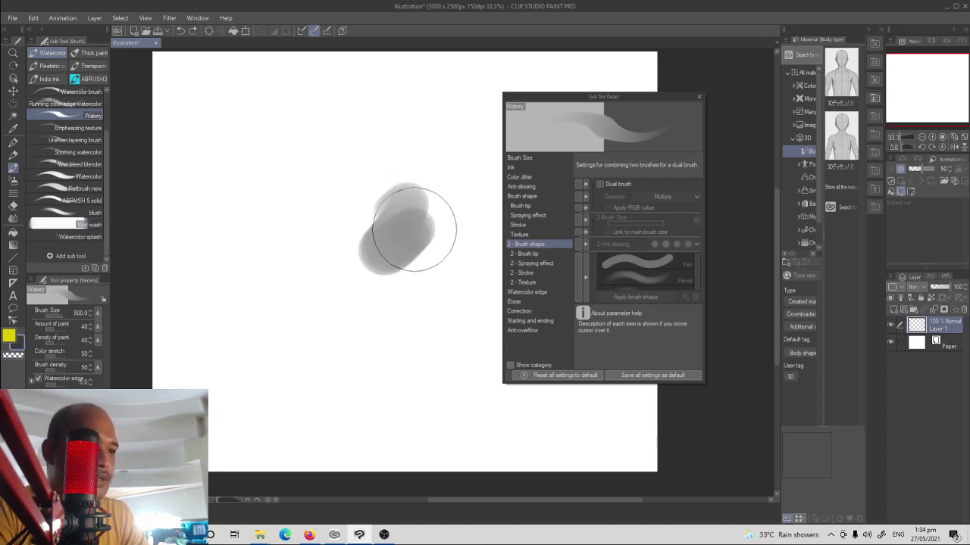
key("ctrl+z")
Select the Wet wash brush, set the drawing color to orange and try short strokes
left_click(74, 225)
mouse_move(361, 171)
left_mouse_down()
mouse_move(360, 234)
mouse_move(392, 269)
left_mouse_up()
key("ctrl+z")
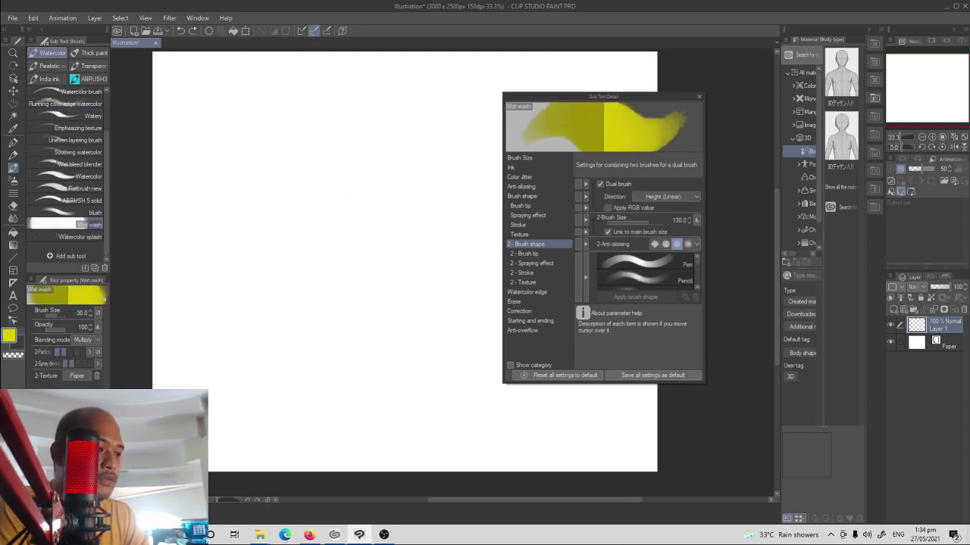
left_click(14, 338)
left_click_drag(364, 271, 379, 274)
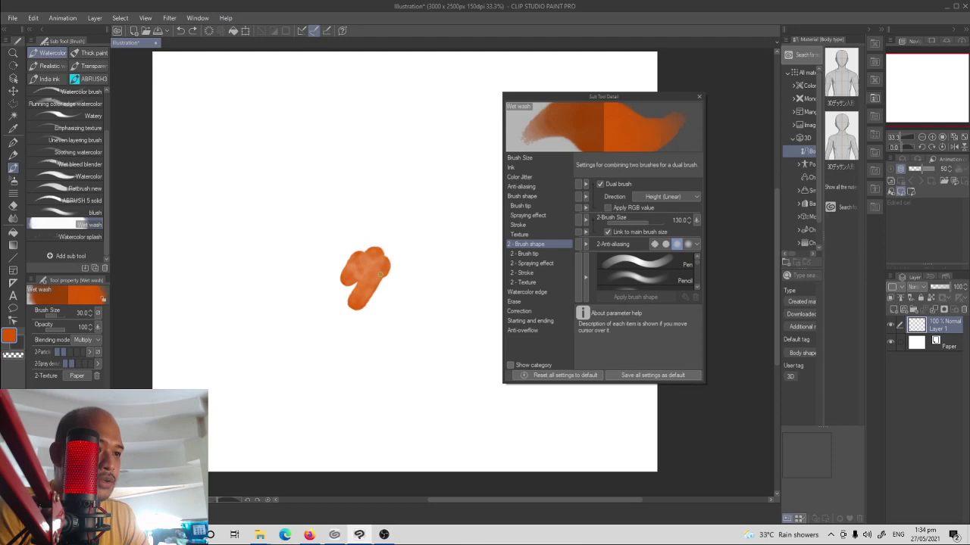
key("ctrl+z")
Enlarge the Wet wash brush and paint a thick orange stroke down the middle of the canvas
key("bracketright")
key("bracketright")
key("bracketright")
key("bracketright")
key("bracketright")
mouse_move(376, 182)
left_mouse_down()
mouse_move(385, 228)
mouse_move(377, 291)
left_mouse_up()
Reduce the Wet wash brush to size 50 and paint smaller overlapping orange blobs below the thick stroke
key("bracketleft")
key("bracketleft")
key("bracketleft")
left_click_drag(335, 241, 363, 289)
mouse_move(339, 278)
left_mouse_down()
mouse_move(346, 312)
mouse_move(326, 335)
left_mouse_up()
mouse_move(315, 338)
left_mouse_down()
mouse_move(332, 349)
mouse_move(403, 309)
left_mouse_up()
left_click_drag(422, 301, 430, 317)
left_click_drag(443, 279, 452, 294)
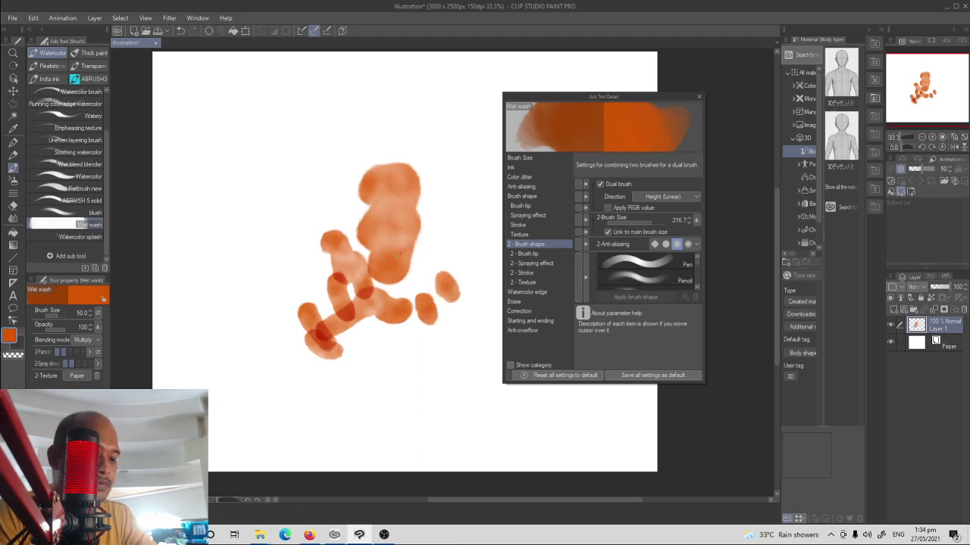
Reduce the brush size further and paint thin orange zigzags above and beside the blobs
key("bracketleft")
key("bracketleft")
key("bracketleft")
key("bracketleft")
mouse_move(359, 131)
left_mouse_down()
mouse_move(335, 163)
mouse_move(335, 208)
left_mouse_up()
mouse_move(353, 195)
left_mouse_down()
mouse_move(328, 143)
mouse_move(261, 243)
mouse_move(332, 281)
left_mouse_up()
mouse_move(379, 191)
left_mouse_down()
mouse_move(411, 183)
mouse_move(474, 221)
mouse_move(497, 218)
left_mouse_up()
Close the brush's detailed settings and add thin orange and black strokes on the right half of the canvas
left_click(698, 98)
mouse_move(467, 185)
left_mouse_down()
mouse_move(509, 174)
mouse_move(526, 246)
left_mouse_up()
left_click_drag(502, 277, 499, 312)
mouse_move(459, 257)
left_mouse_down()
mouse_move(479, 324)
mouse_move(428, 300)
left_mouse_up()
Enlarge the Wet wash brush to size 70 and paint a black patch over the central orange shape
key("bracketright")
key("bracketright")
key("bracketright")
key("bracketright")
key("bracketright")
key("bracketright")
left_click_drag(379, 220, 386, 262)
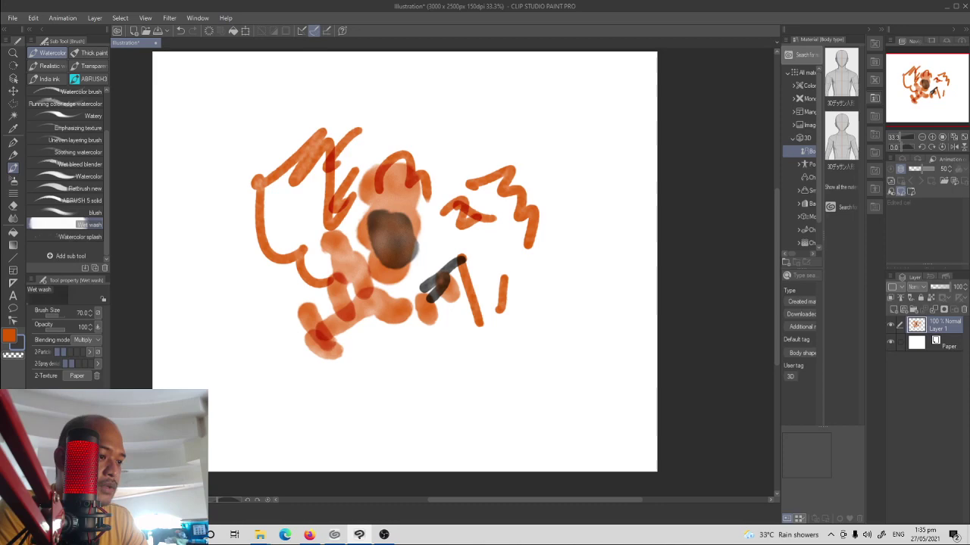
Paint cyan over the dark center, swap back to orange and add blobs around the upper right at size 50
mouse_move(414, 241)
left_mouse_down()
mouse_move(389, 251)
mouse_move(375, 199)
mouse_move(412, 202)
mouse_move(423, 258)
mouse_move(446, 177)
mouse_move(479, 185)
mouse_move(414, 225)
mouse_move(421, 250)
left_mouse_up()
key("x")
left_click_drag(491, 236, 535, 218)
mouse_move(487, 180)
left_mouse_down()
mouse_move(490, 130)
mouse_move(432, 128)
mouse_move(441, 162)
left_mouse_up()
key("[")
key("[")
left_click_drag(422, 127, 457, 108)
left_click_drag(474, 101, 479, 107)
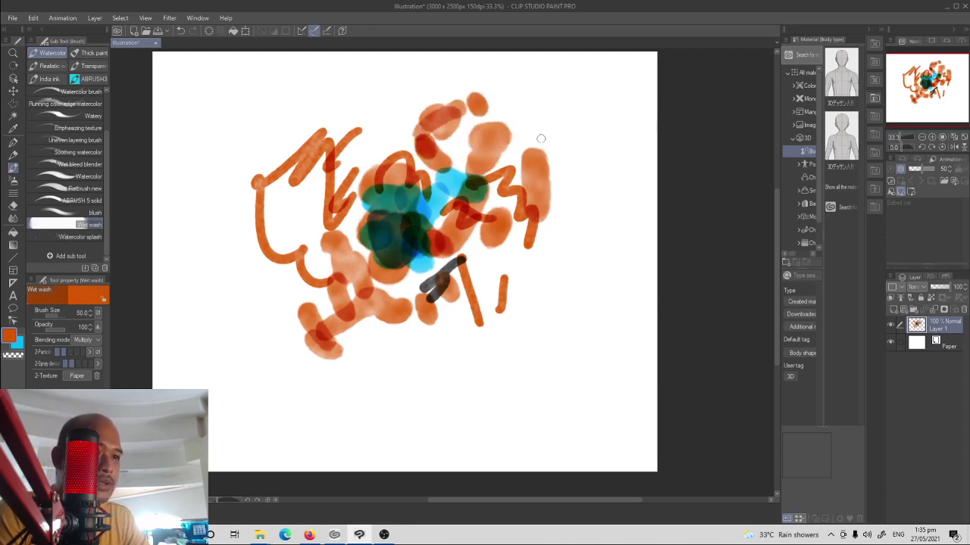
Paint more orange Wet wash blobs and short strokes along the right side and below the center of the canvas
mouse_move(547, 136)
left_mouse_down()
mouse_move(546, 185)
mouse_move(564, 201)
left_mouse_up()
mouse_move(549, 274)
left_mouse_down()
mouse_move(534, 281)
mouse_move(491, 266)
left_mouse_up()
mouse_move(523, 340)
left_mouse_down()
mouse_move(483, 363)
mouse_move(439, 354)
left_mouse_up()
key("[")
left_click_drag(428, 310, 455, 346)
mouse_move(386, 346)
left_mouse_down()
mouse_move(414, 359)
mouse_move(397, 372)
left_mouse_up()
left_click_drag(350, 330, 394, 373)
left_click_drag(425, 359, 421, 392)
Reduce the Wet wash brush to size 17 and draw thin orange strokes along the left and lower areas
key("bracketleft")
key("bracketleft")
key("bracketleft")
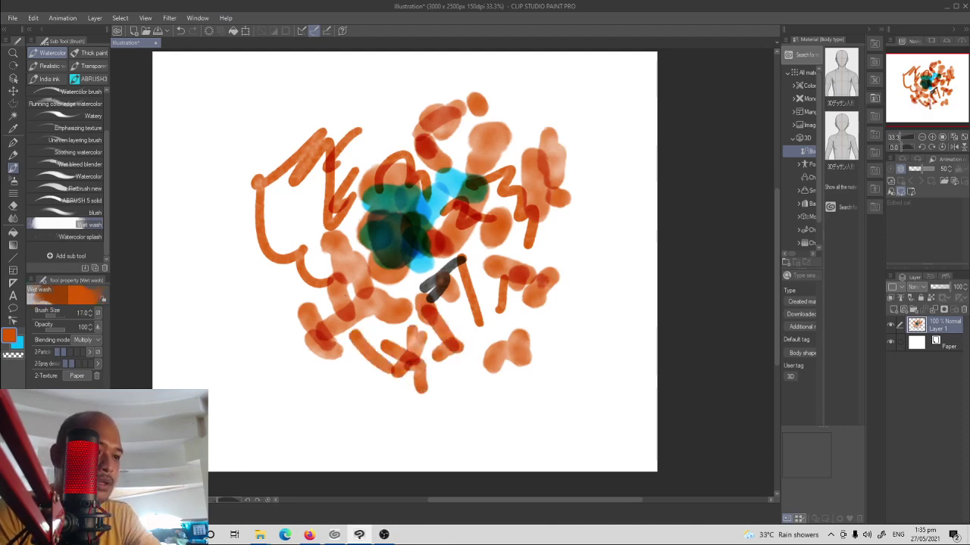
left_click_drag(309, 295, 293, 330)
mouse_move(294, 280)
left_mouse_down()
mouse_move(272, 323)
mouse_move(312, 378)
mouse_move(298, 365)
mouse_move(312, 208)
mouse_move(262, 284)
mouse_move(246, 195)
mouse_move(267, 148)
left_mouse_up()
left_click_drag(257, 208, 232, 297)
mouse_move(243, 295)
left_mouse_down()
mouse_move(277, 335)
mouse_move(277, 356)
left_mouse_up()
left_click_drag(271, 346, 305, 368)
left_click_drag(363, 369, 374, 386)
mouse_move(368, 353)
left_mouse_down()
mouse_move(381, 386)
mouse_move(352, 379)
left_mouse_up()
left_click_drag(345, 363, 377, 387)
left_click_drag(438, 389, 469, 361)
left_click_drag(448, 383, 488, 361)
Swap to cyan and draw thin zigzags over the lower-right orange strokes, plus a dot among the lower-left blobs
key("x")
left_click_drag(508, 294, 553, 366)
mouse_move(506, 269)
left_mouse_down()
mouse_move(475, 326)
mouse_move(452, 339)
left_mouse_up()
left_click(343, 311)
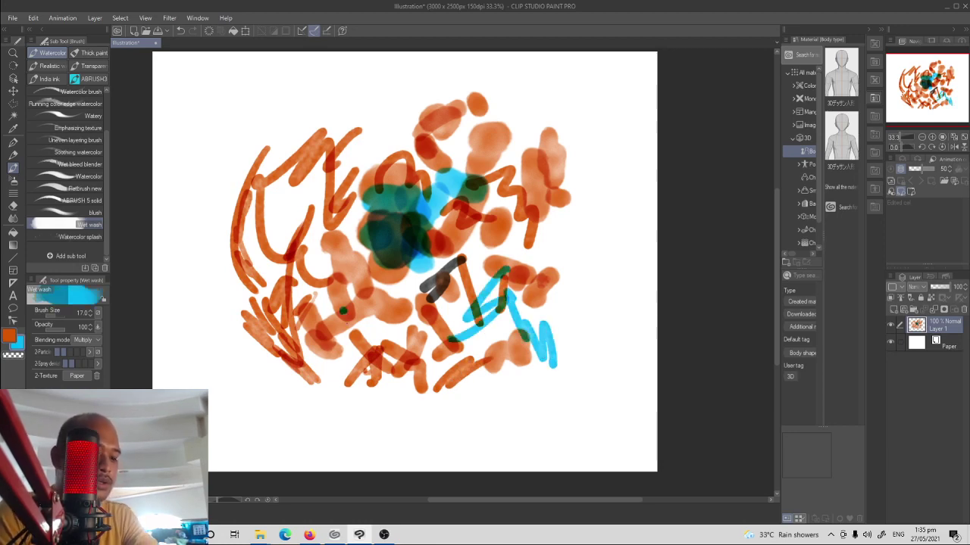
Enlarge the Wet wash brush to size 40 and dab cyan spots over the lower orange blobs
key("bracketright")
key("bracketright")
key("bracketright")
key("bracketright")
left_click(343, 308)
left_click(341, 330)
left_click(372, 303)
left_click_drag(390, 323, 390, 334)
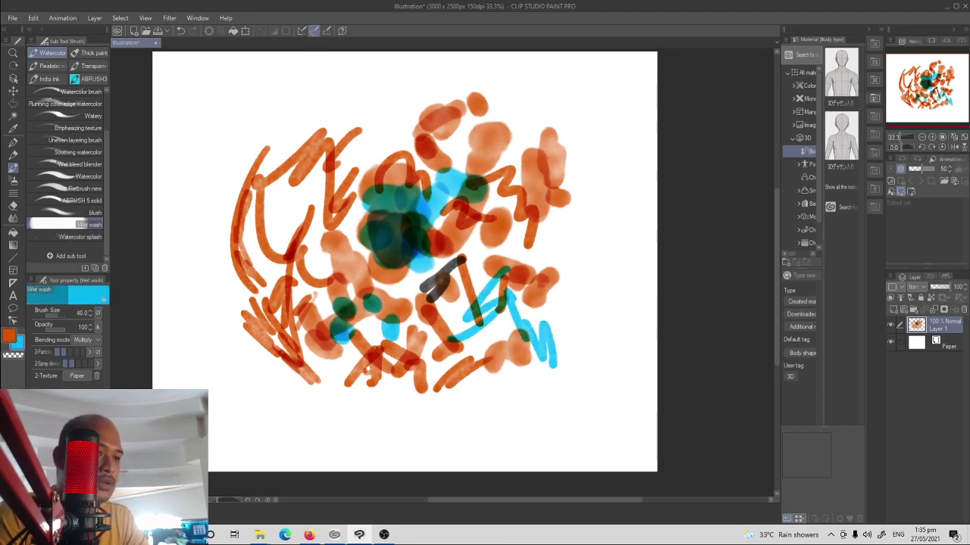
left_click(394, 359)
Select the Watercolor splash brush at size 100 and clear the layer
left_click(91, 237)
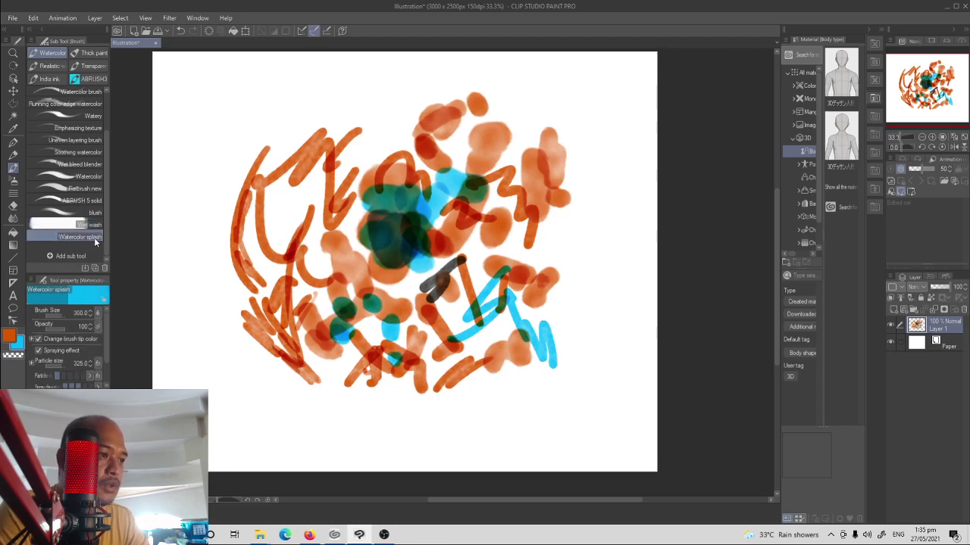
key("bracketleft")
key("bracketleft")
key("bracketleft")
key("bracketleft")
key("bracketleft")
key("bracketleft")
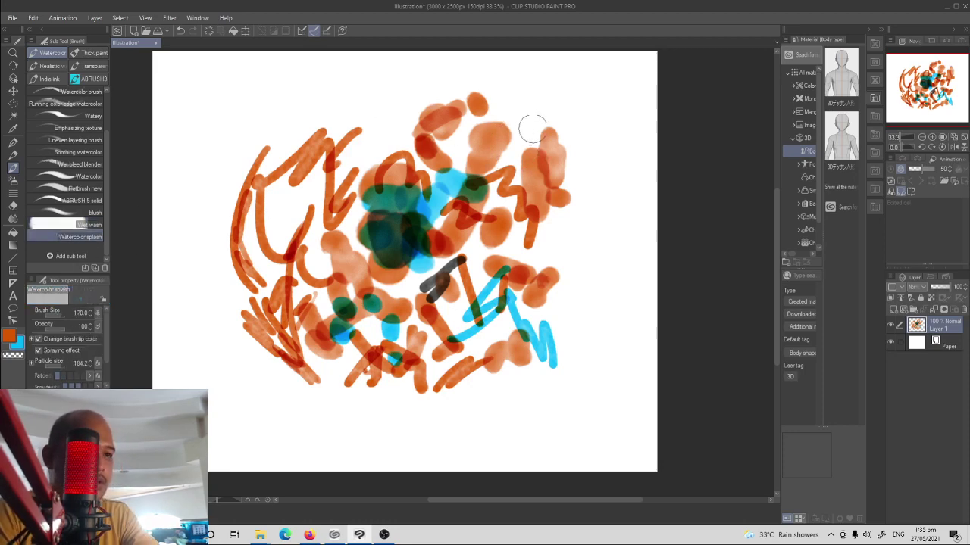
key("Delete")
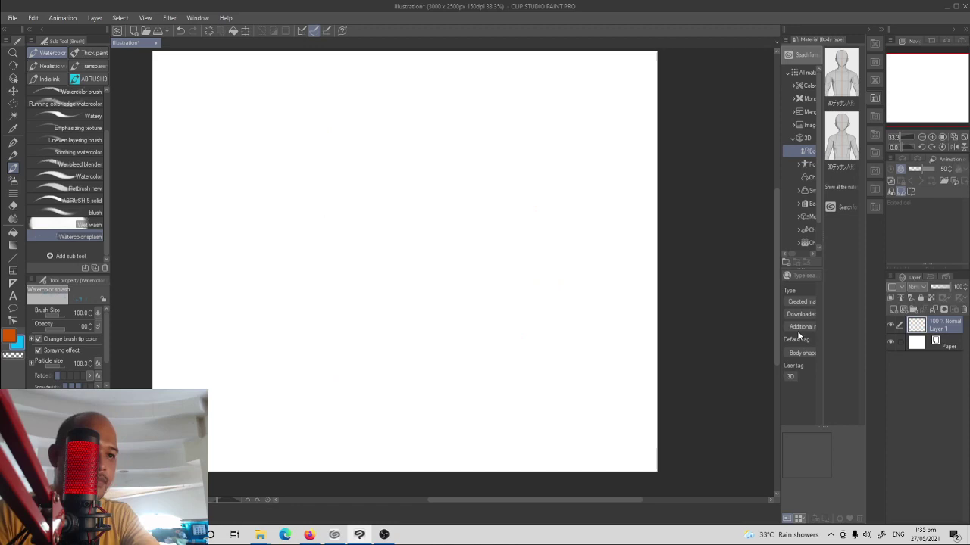
Splash diagonal cyan streaks across the canvas, then swap to orange and cross them with more streaks
mouse_move(488, 104)
left_mouse_down()
mouse_move(441, 134)
mouse_move(376, 235)
mouse_move(425, 221)
mouse_move(431, 228)
mouse_move(502, 199)
mouse_move(376, 354)
left_mouse_up()
key("x")
mouse_move(420, 289)
left_mouse_down()
mouse_move(491, 236)
mouse_move(491, 246)
left_mouse_up()
Enlarge the Watercolor splash brush to size 200 and build up dense orange splatter at the center of the streaks
key("]")
key("]")
key("]")
mouse_move(420, 216)
left_mouse_down()
mouse_move(433, 227)
mouse_move(493, 158)
mouse_move(461, 199)
left_mouse_up()
left_click_drag(394, 265, 398, 266)
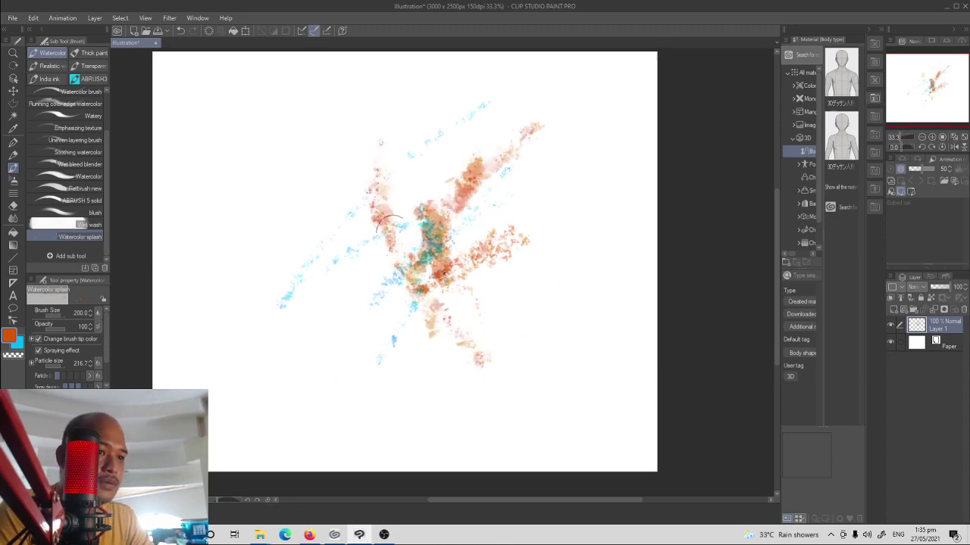
mouse_move(393, 234)
left_mouse_down()
mouse_move(447, 215)
mouse_move(576, 152)
left_mouse_up()
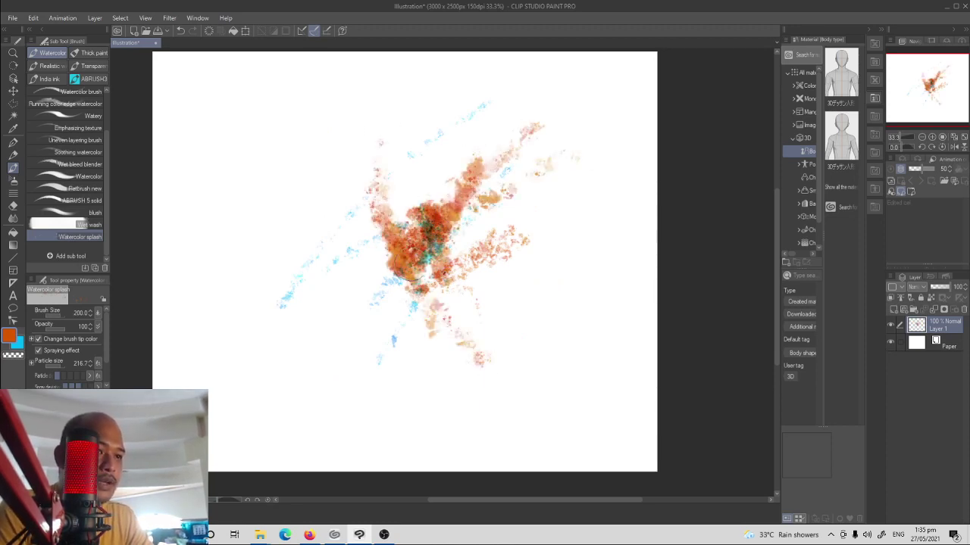
Splash cyan on the lower left and far right, then swap to orange and scatter splatter across both sides
mouse_move(412, 265)
left_mouse_down()
mouse_move(379, 262)
mouse_move(398, 276)
mouse_move(387, 284)
mouse_move(370, 131)
mouse_move(384, 342)
mouse_move(412, 238)
mouse_move(375, 272)
mouse_move(380, 258)
mouse_move(345, 331)
mouse_move(456, 415)
left_mouse_up()
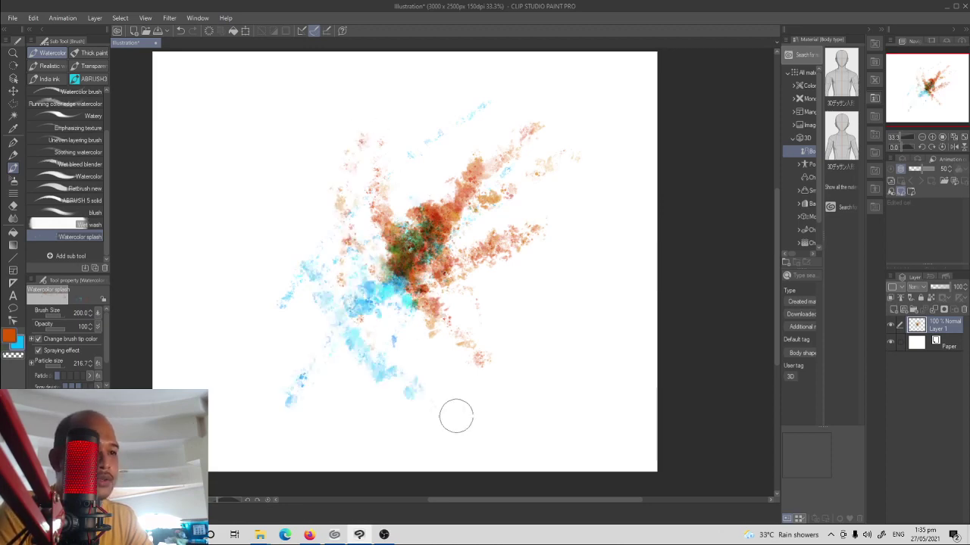
mouse_move(580, 240)
left_mouse_down()
mouse_move(579, 260)
mouse_move(600, 272)
left_mouse_up()
key("x")
mouse_move(576, 303)
left_mouse_down()
mouse_move(557, 317)
mouse_move(599, 283)
mouse_move(569, 101)
mouse_move(623, 390)
mouse_move(623, 247)
mouse_move(573, 284)
mouse_move(525, 294)
mouse_move(492, 274)
mouse_move(466, 225)
mouse_move(222, 197)
mouse_move(364, 230)
mouse_move(274, 232)
mouse_move(294, 332)
mouse_move(264, 402)
left_mouse_up()
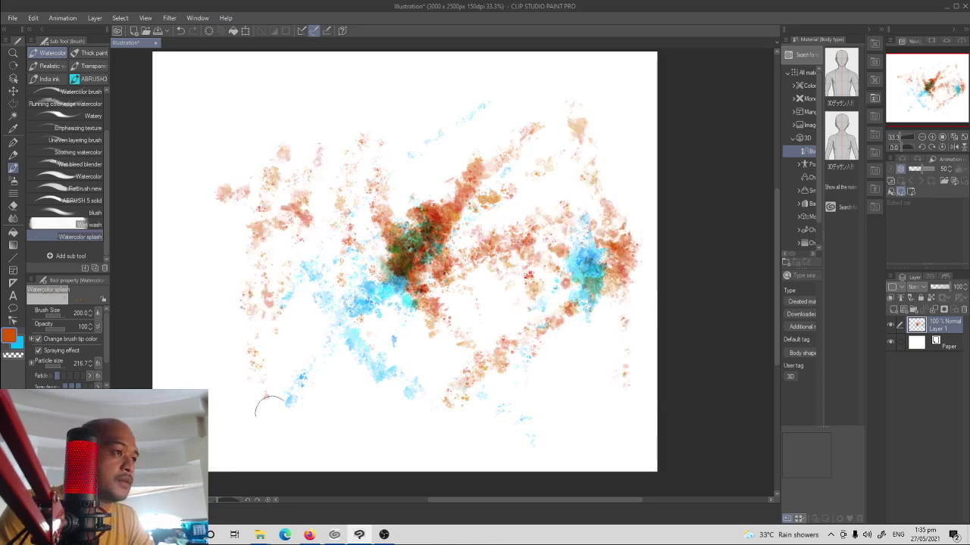
Add more splatter over the upper left and center, and open the Watercolor splash brush's detailed settings
mouse_move(233, 163)
left_mouse_down()
mouse_move(375, 172)
mouse_move(379, 220)
mouse_move(359, 272)
left_mouse_up()
mouse_move(421, 214)
left_mouse_down()
mouse_move(383, 250)
mouse_move(397, 246)
left_mouse_up()
left_click(104, 518)
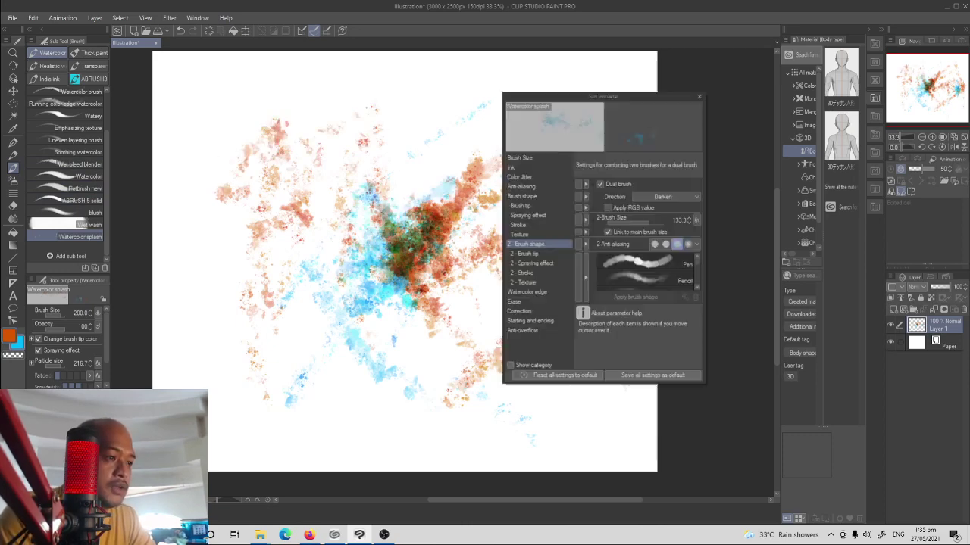
Show the Watercolor splash brush's second brush tip settings and splash one more stroke over the upper center of the artwork
left_click(523, 253)
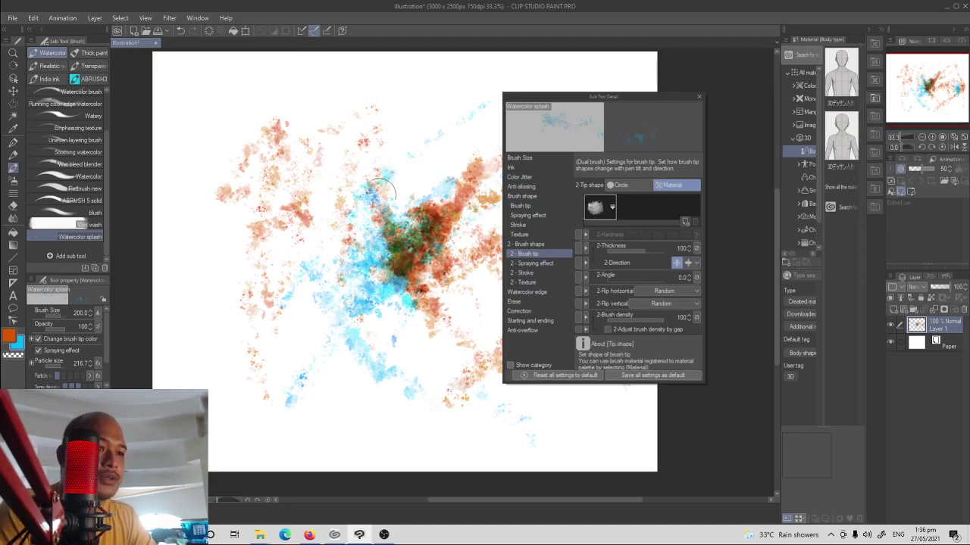
left_click_drag(383, 189, 356, 235)
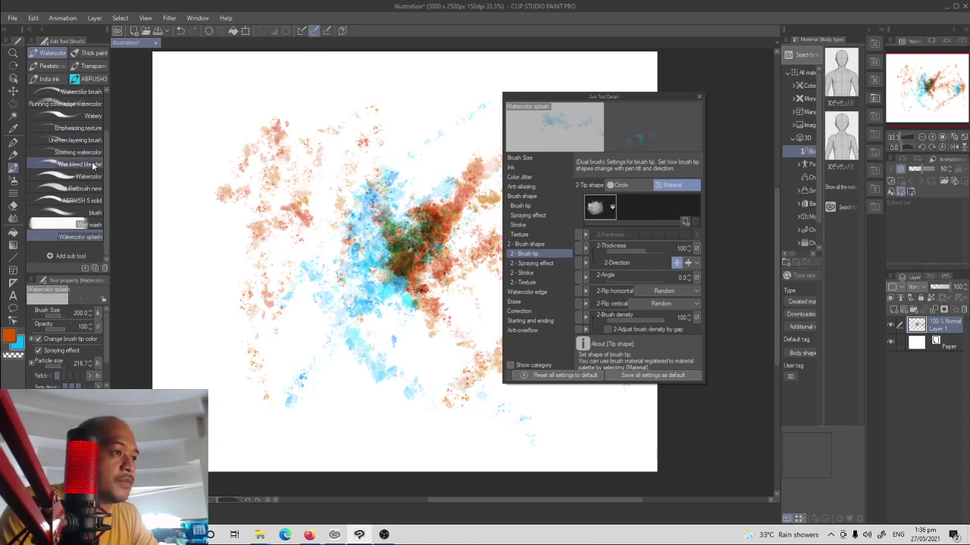
mouse_move(105, 170)
left_mouse_down()
mouse_move(108, 125)
mouse_move(107, 199)
left_mouse_up()
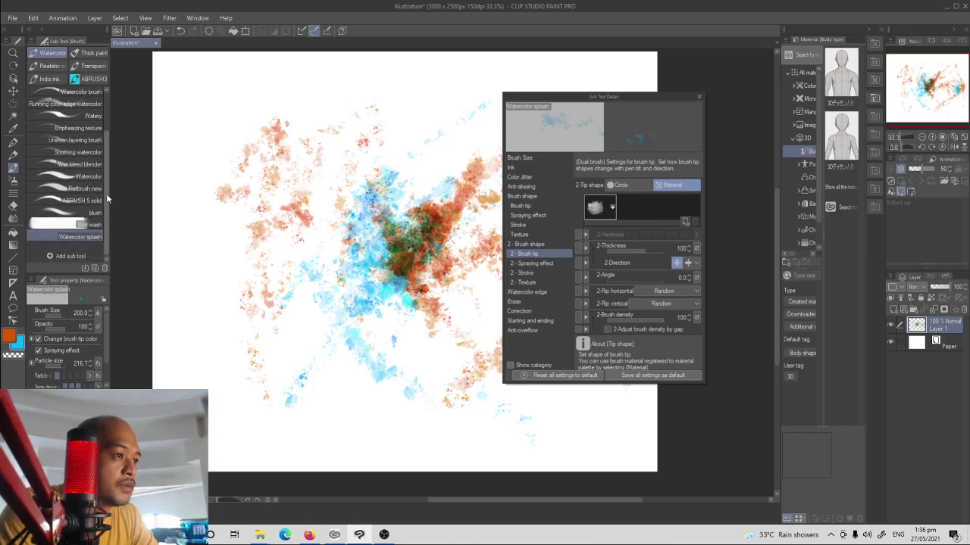
Look through the Realistic watercolor and India ink brushes, clear the canvas, and select the Dry ink brush
left_click(49, 66)
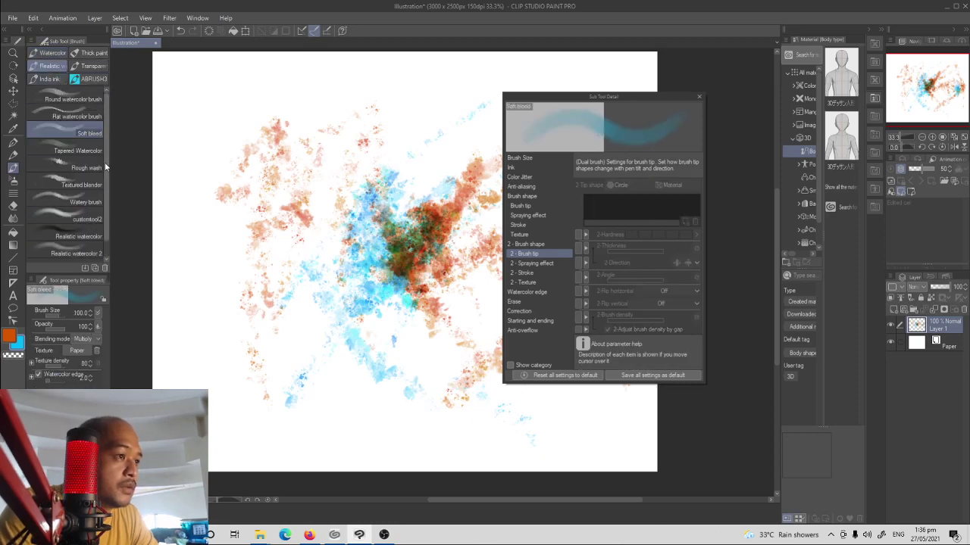
mouse_move(105, 165)
left_mouse_down()
mouse_move(104, 199)
mouse_move(105, 177)
left_mouse_up()
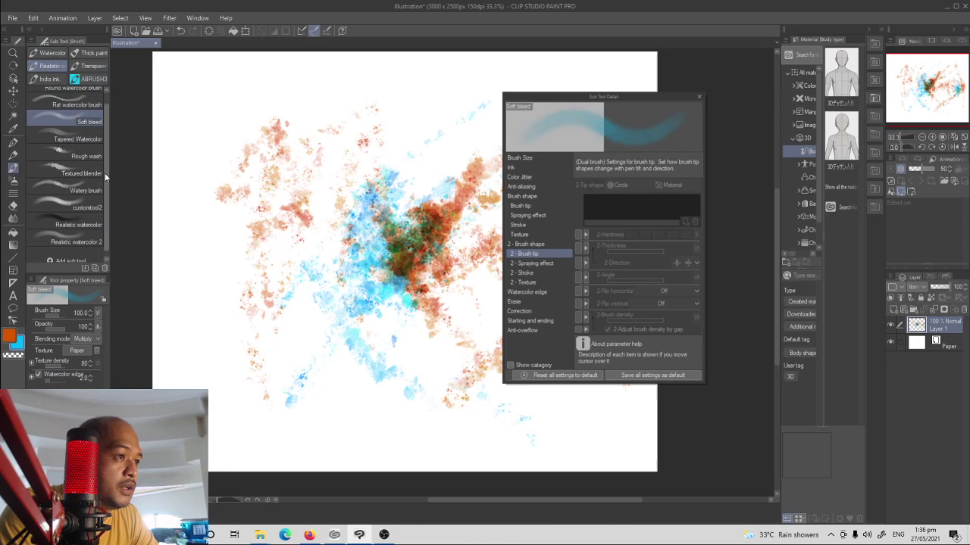
left_click(50, 79)
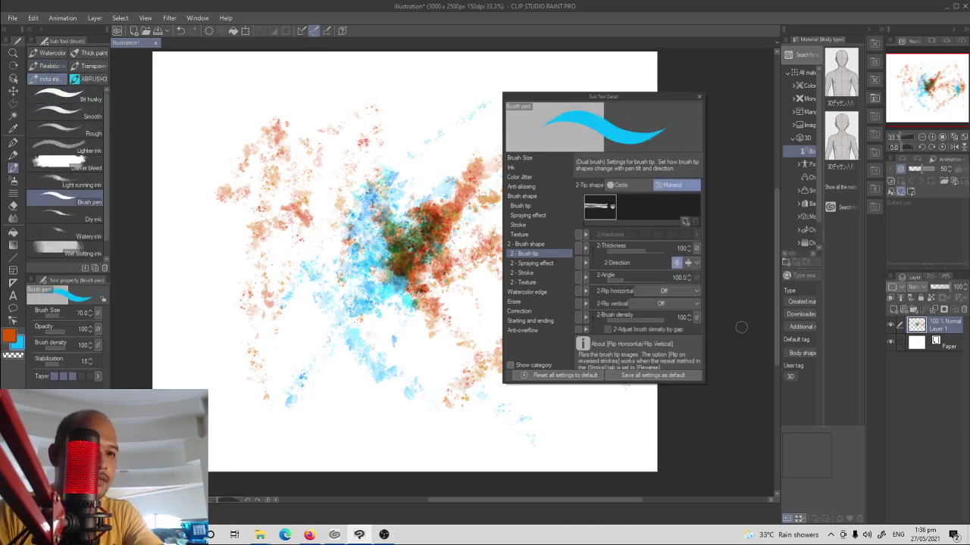
key("Delete")
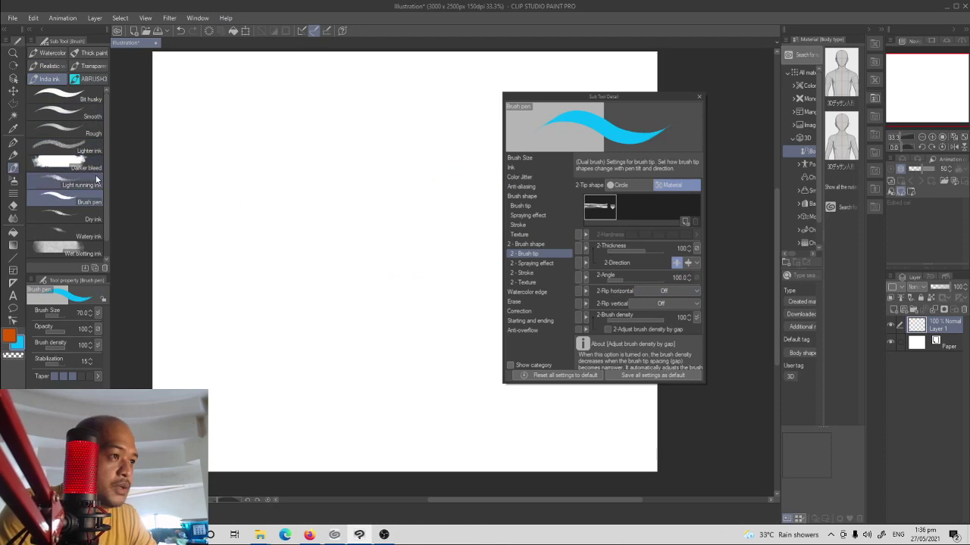
left_click(91, 219)
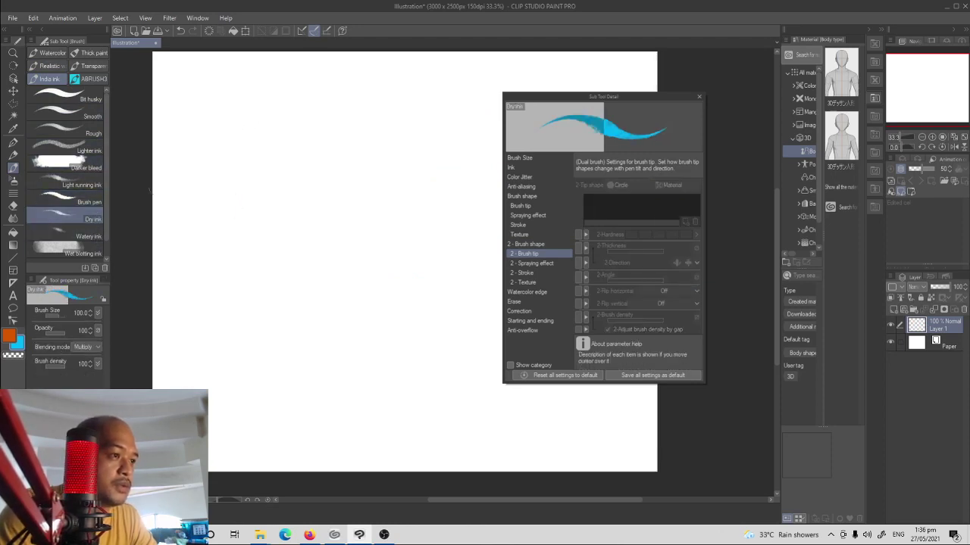
Try cyan Dry ink strokes across the center of the canvas and clear them
mouse_move(247, 139)
left_mouse_down()
mouse_move(333, 148)
mouse_move(373, 198)
mouse_move(396, 390)
left_mouse_up()
key("Delete")
mouse_move(444, 134)
left_mouse_down()
mouse_move(352, 248)
mouse_move(340, 188)
mouse_move(401, 221)
left_mouse_up()
key("Delete")
Swap to orange and scribble looping Dry ink lines over the center and left of the canvas
key("x")
mouse_move(392, 121)
left_mouse_down()
mouse_move(349, 216)
mouse_move(418, 278)
mouse_move(382, 254)
left_mouse_up()
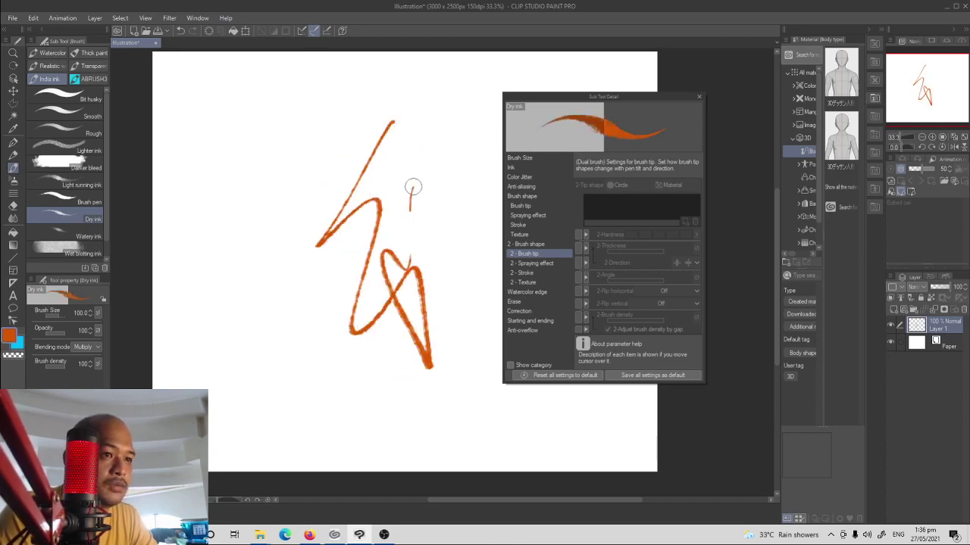
left_click_drag(411, 190, 434, 220)
mouse_move(402, 126)
left_mouse_down()
mouse_move(356, 373)
mouse_move(247, 356)
mouse_move(331, 276)
left_mouse_up()
left_click_drag(373, 164, 473, 328)
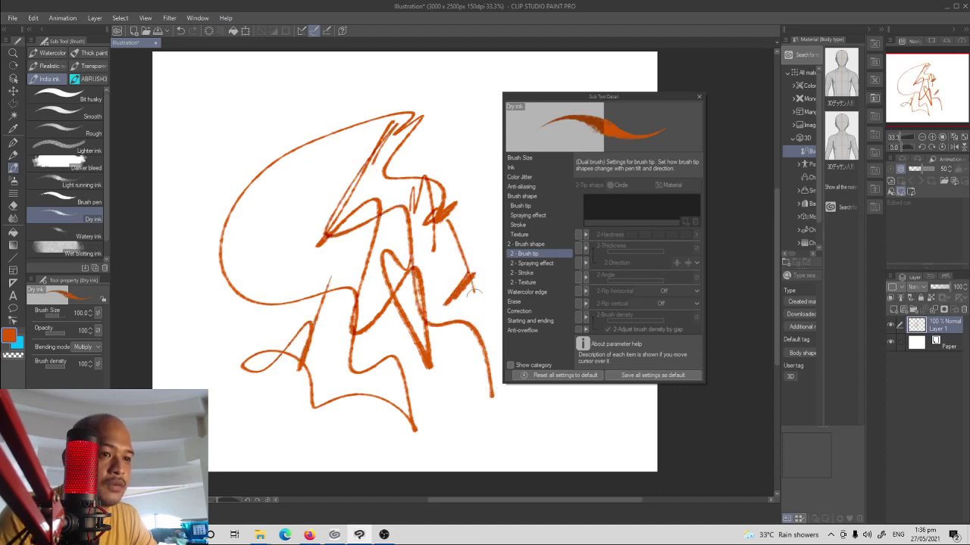
Add more orange Dry ink zigzags to the right, upper left and upper center of the scribble
left_click_drag(478, 221, 476, 311)
left_click_drag(297, 97, 250, 236)
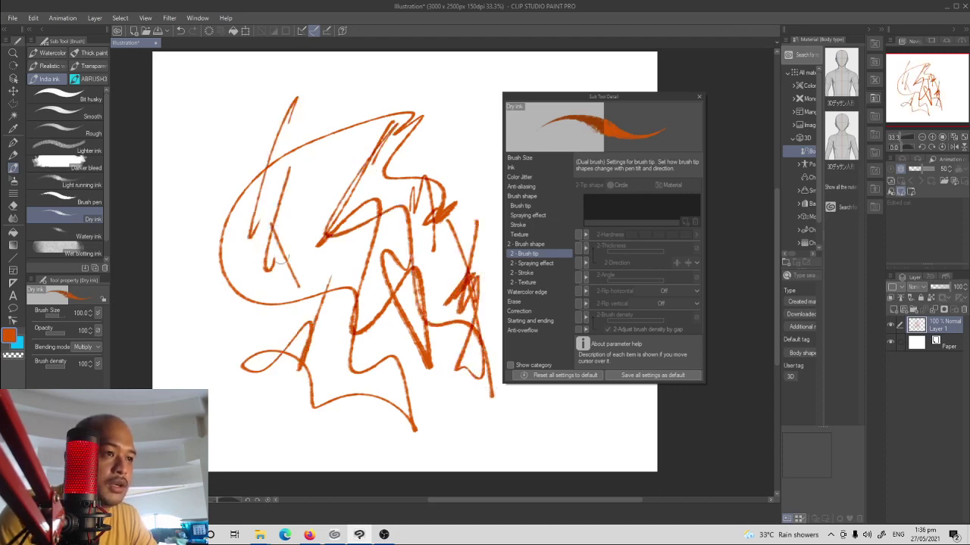
left_click_drag(312, 147, 361, 141)
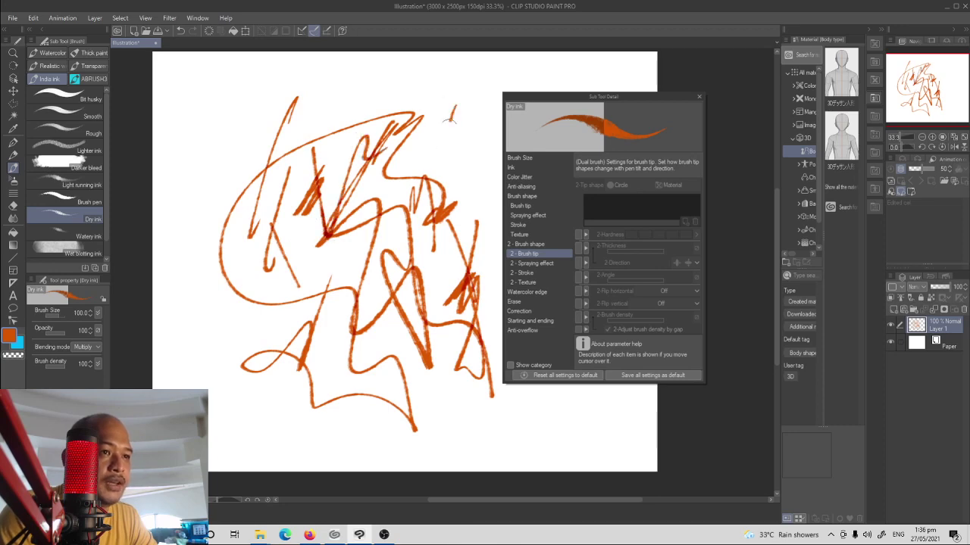
mouse_move(451, 117)
left_mouse_down()
mouse_move(394, 220)
mouse_move(414, 214)
mouse_move(397, 253)
left_mouse_up()
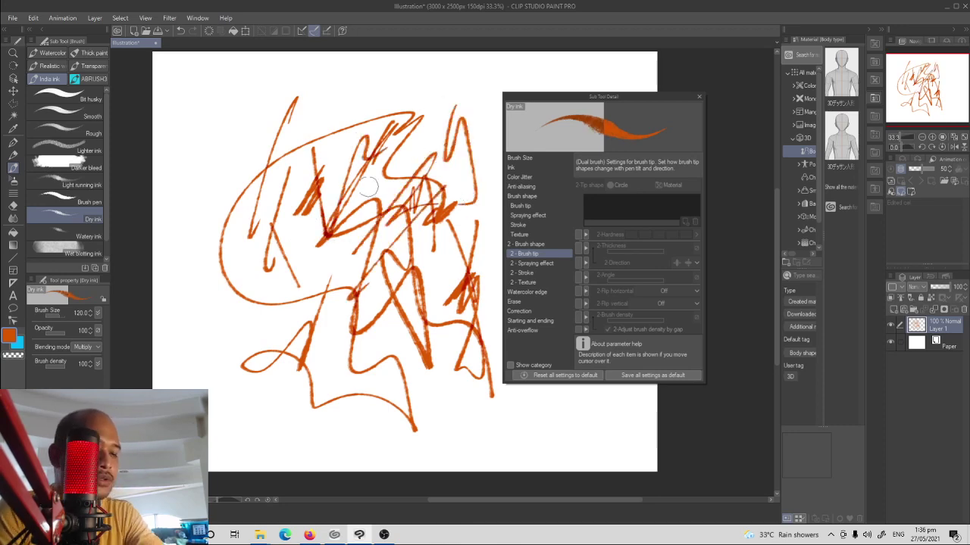
Enlarge the Dry ink brush to size 200 and hatch thick orange strokes over the lower left of the scribble
key("bracketright")
key("bracketright")
key("bracketright")
left_click_drag(381, 179, 227, 343)
mouse_move(328, 259)
left_mouse_down()
mouse_move(267, 323)
mouse_move(305, 390)
left_mouse_up()
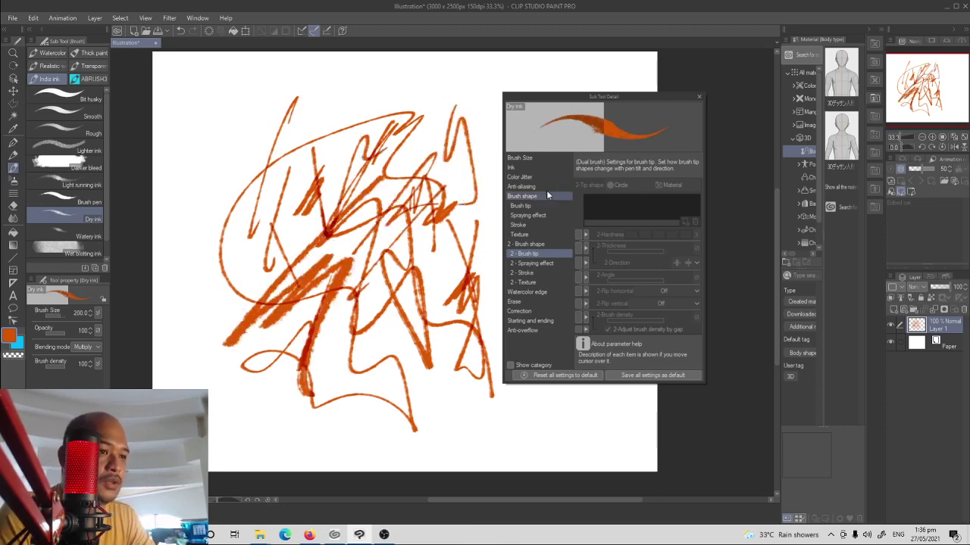
Close the detailed brush settings and draw thick angular Dry ink strokes on the empty right side of the canvas
left_click(696, 98)
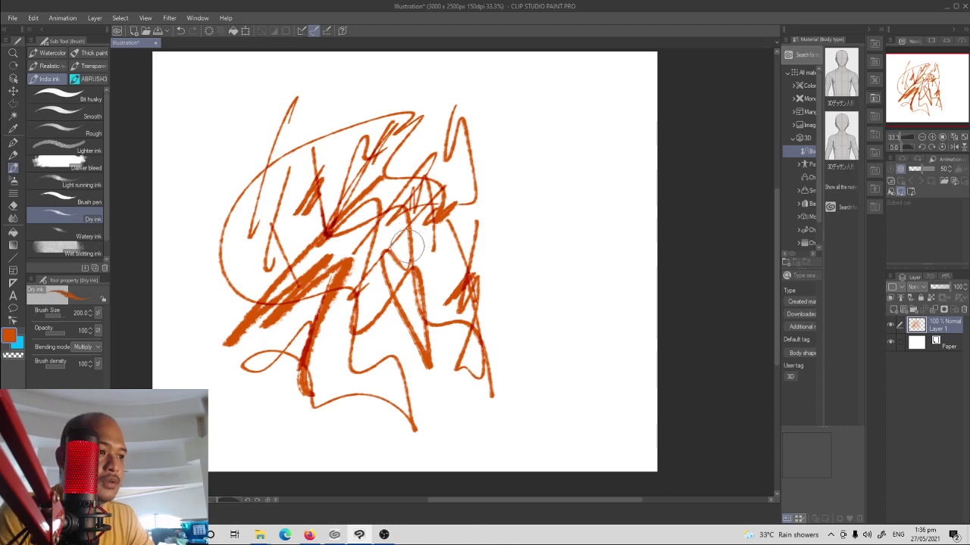
mouse_move(538, 126)
left_mouse_down()
mouse_move(516, 226)
mouse_move(601, 177)
left_mouse_up()
left_click_drag(610, 118, 569, 280)
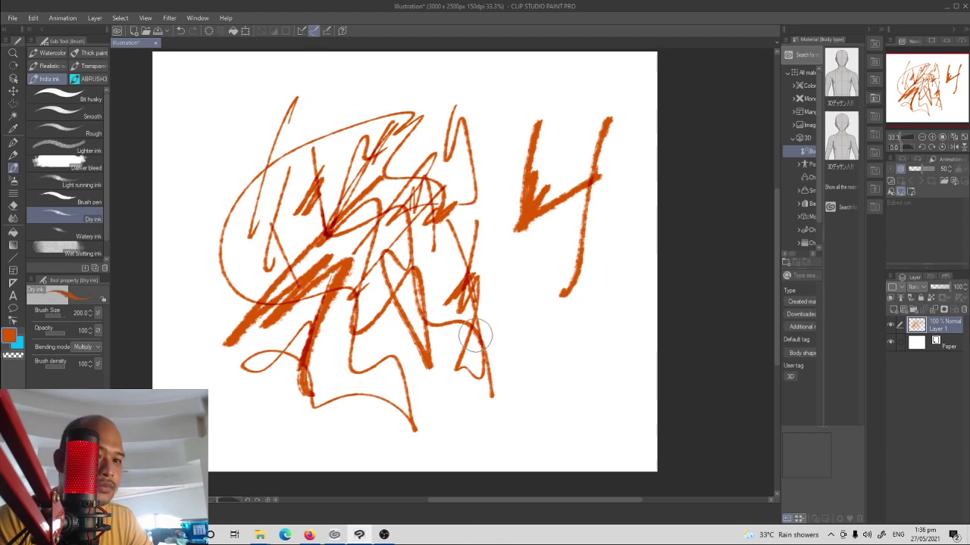
Clear the canvas and draw several long black diagonal strokes with the Dry ink brush
key("Delete")
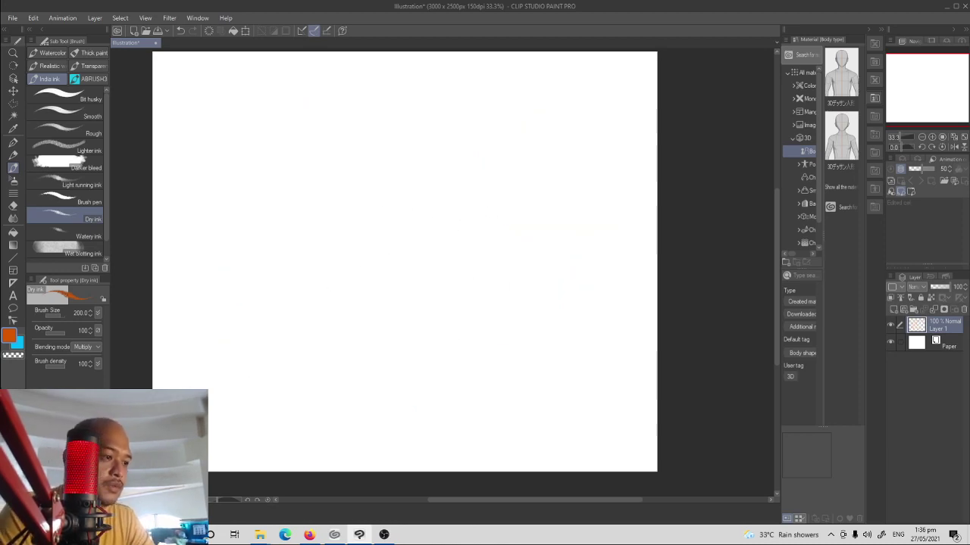
key("d")
mouse_move(435, 117)
left_mouse_down()
mouse_move(283, 306)
mouse_move(566, 143)
mouse_move(345, 414)
left_mouse_up()
left_click_drag(395, 328, 542, 196)
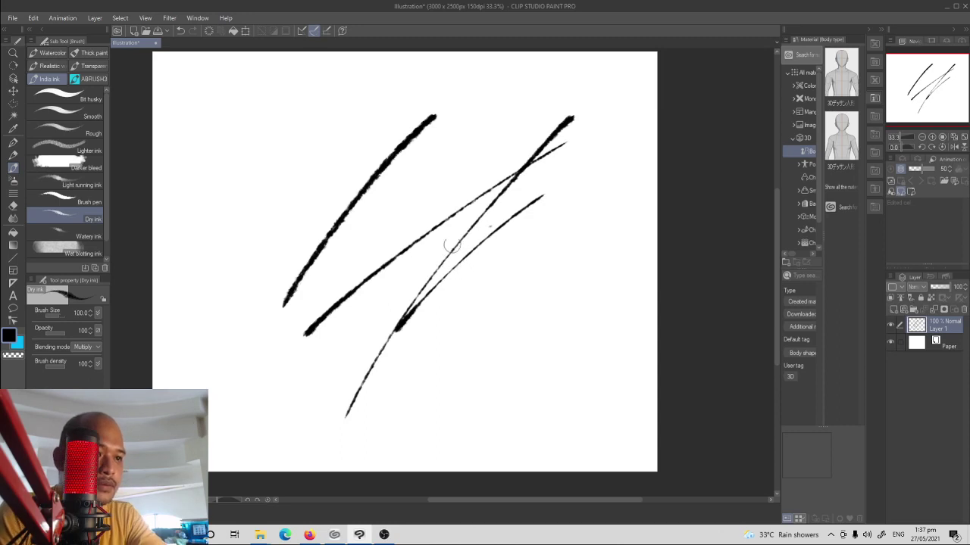
Reduce the Dry ink brush to size 80 and draw long thin lines through and beside the diagonals
key("bracketleft")
left_click_drag(458, 181, 461, 416)
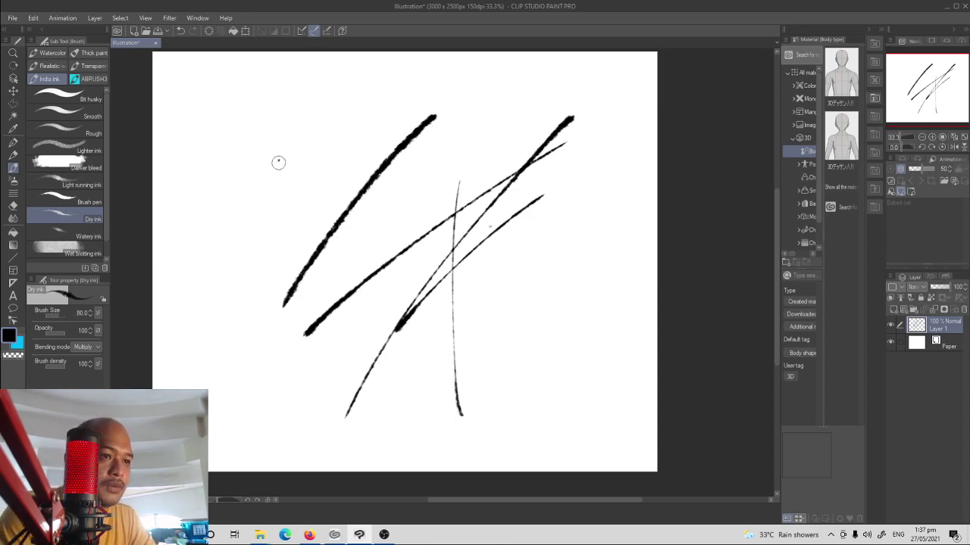
left_click_drag(279, 161, 299, 362)
left_click_drag(341, 444, 308, 202)
Try a looping handwritten signature over the left diagonals and undo it
left_click_drag(353, 227, 424, 326)
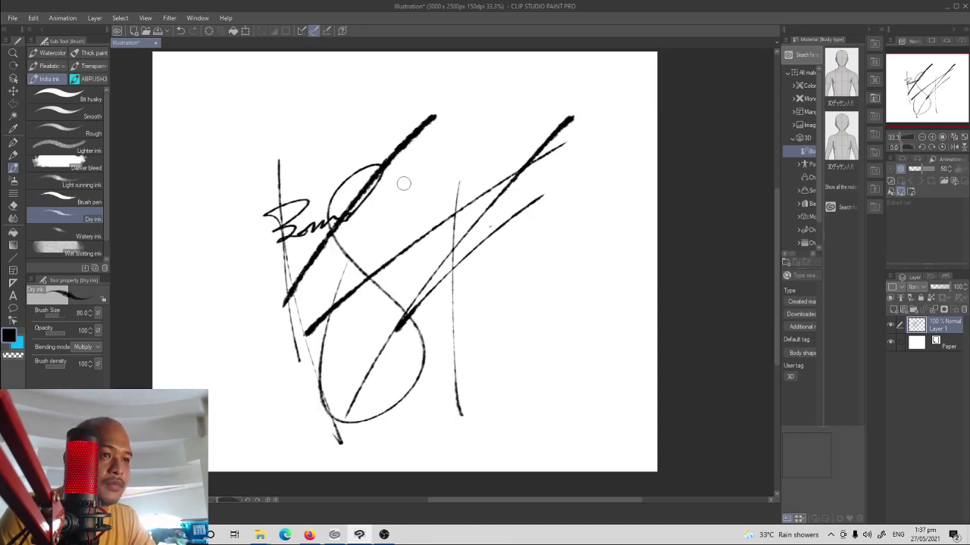
key("ctrl+z")
key("ctrl+z")
Write a looping signature across the center with loose zigzags above it, and clear the canvas
left_click_drag(406, 195, 428, 339)
left_click_drag(411, 257, 437, 303)
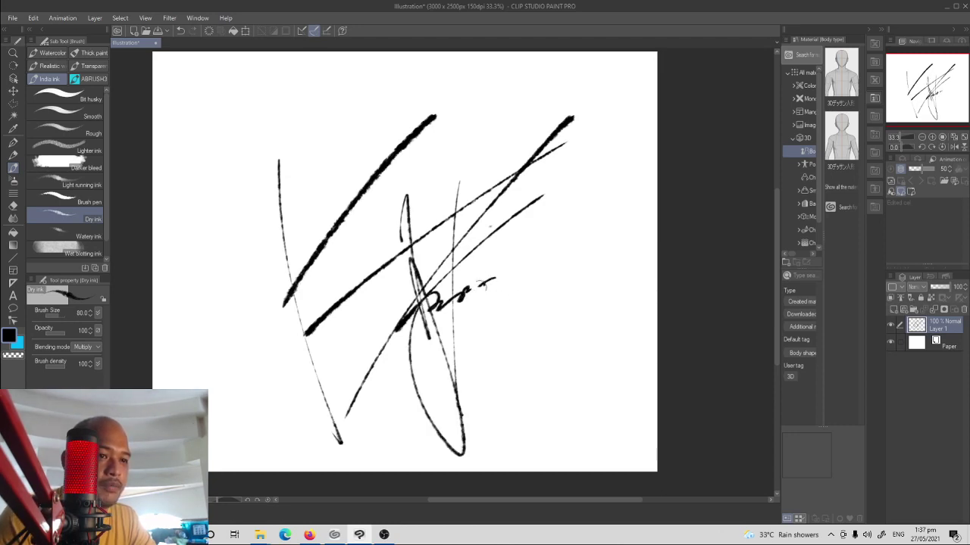
mouse_move(491, 282)
left_mouse_down()
mouse_move(507, 257)
mouse_move(556, 367)
mouse_move(521, 272)
left_mouse_up()
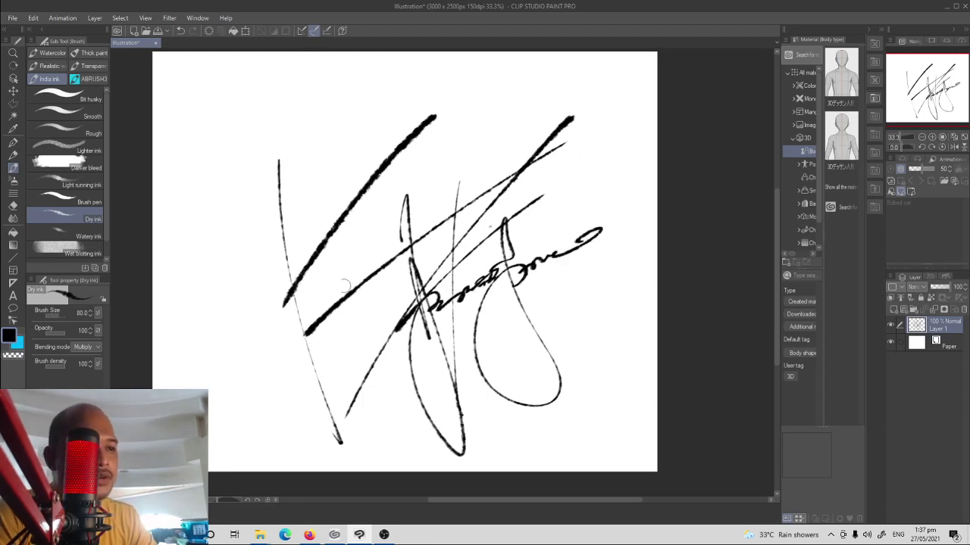
mouse_move(322, 224)
left_mouse_down()
mouse_move(353, 227)
mouse_move(406, 315)
left_mouse_up()
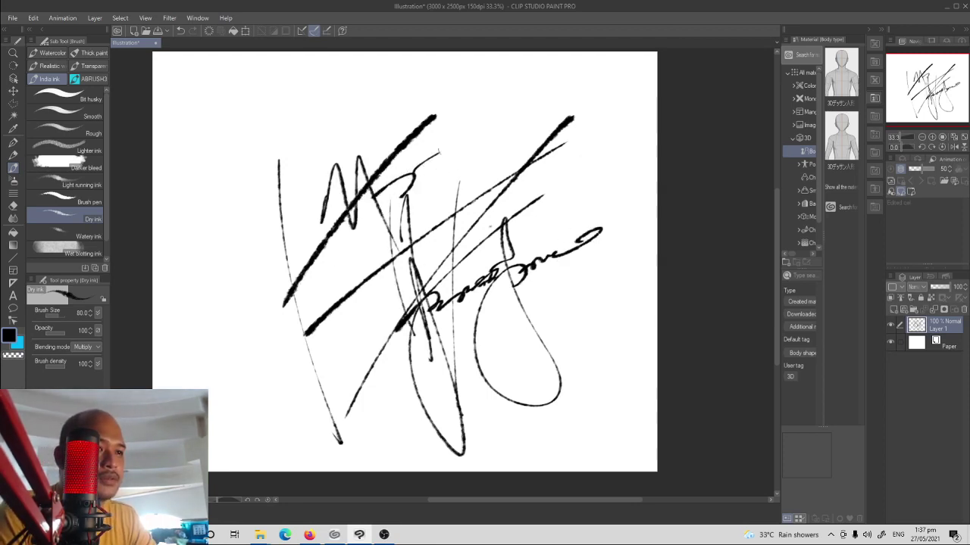
key("Delete")
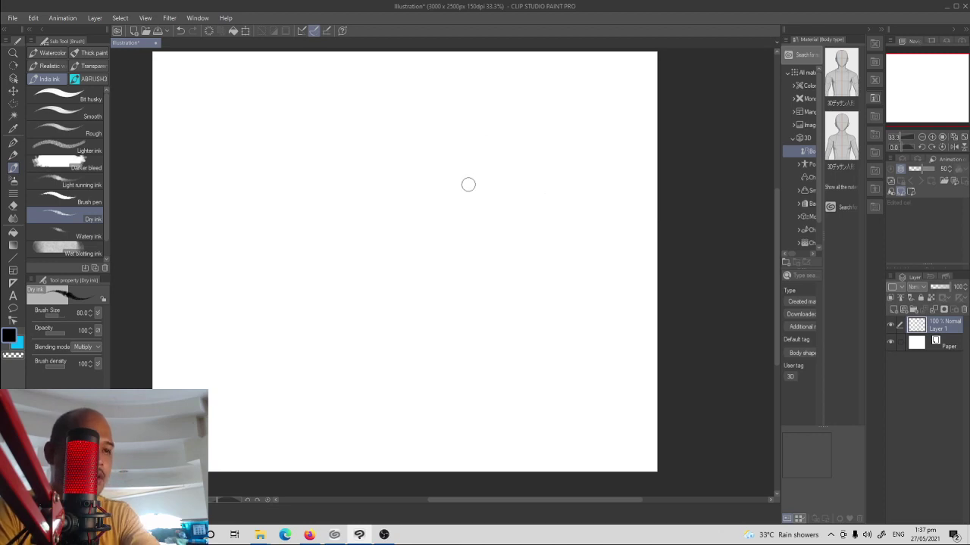
Sketch a figure's round head, shoulders and arms with the black Dry ink brush in the upper center
left_click_drag(409, 154, 471, 149)
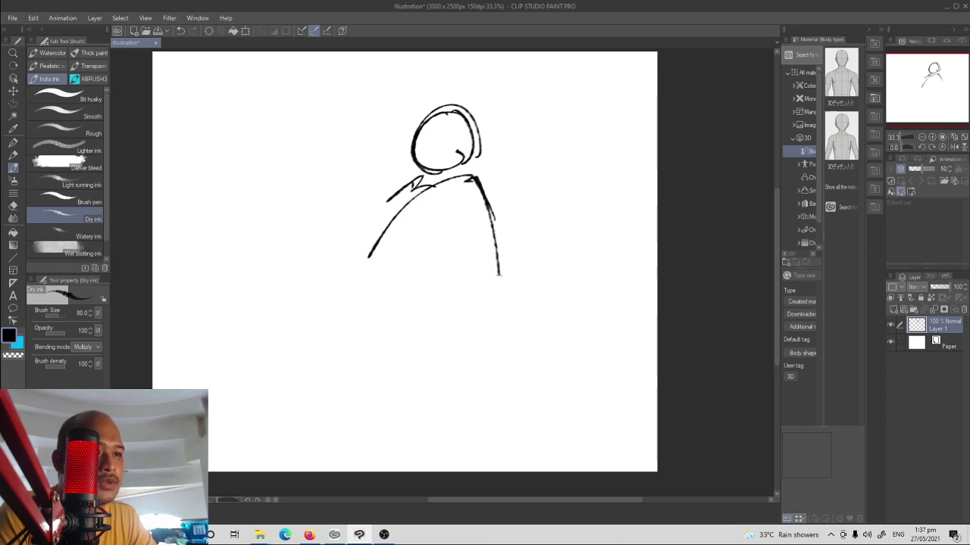
left_click_drag(473, 177, 498, 288)
left_click_drag(466, 175, 381, 212)
mouse_move(437, 169)
left_mouse_down()
mouse_move(392, 317)
mouse_move(500, 307)
left_mouse_up()
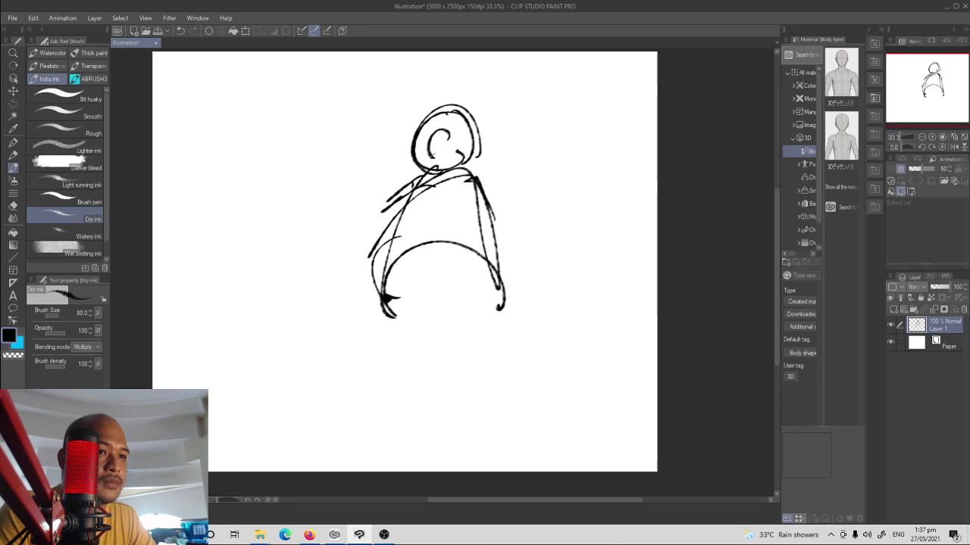
Extend the figure sketch downward with curved lower body lines and sweeping strokes at both sides
left_click_drag(385, 274, 433, 435)
left_click_drag(413, 420, 459, 304)
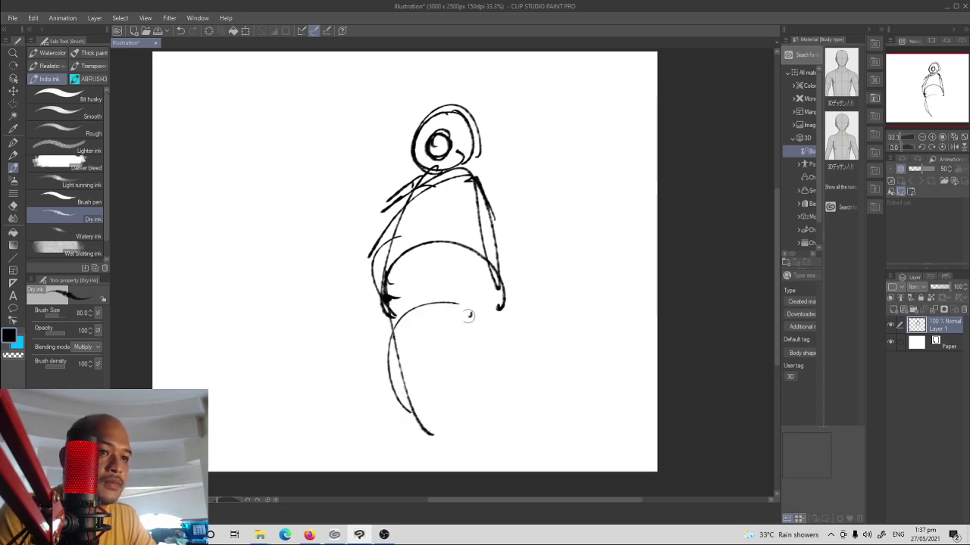
left_click_drag(318, 326, 352, 369)
left_click_drag(297, 318, 405, 423)
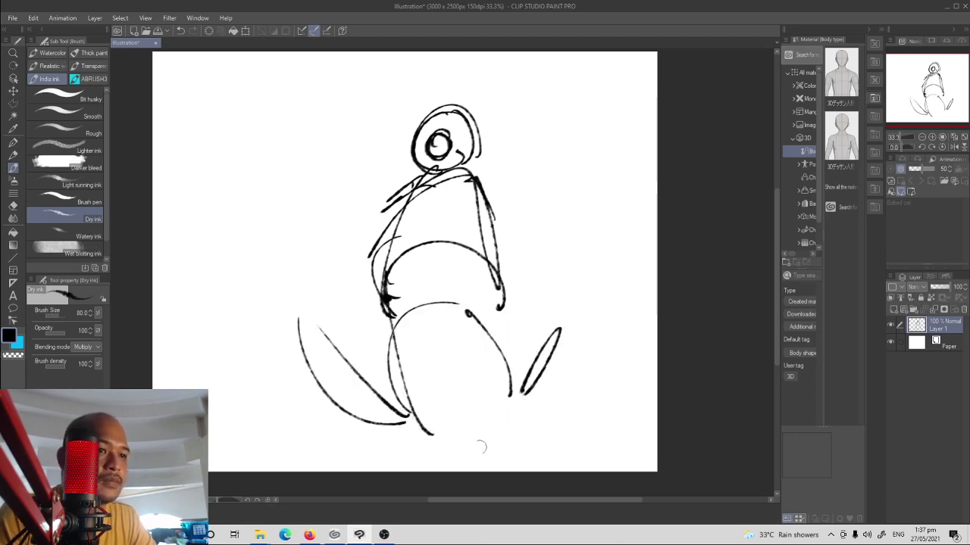
Undo the whole figure sketch stroke by stroke until the canvas is blank
key("ctrl+z")
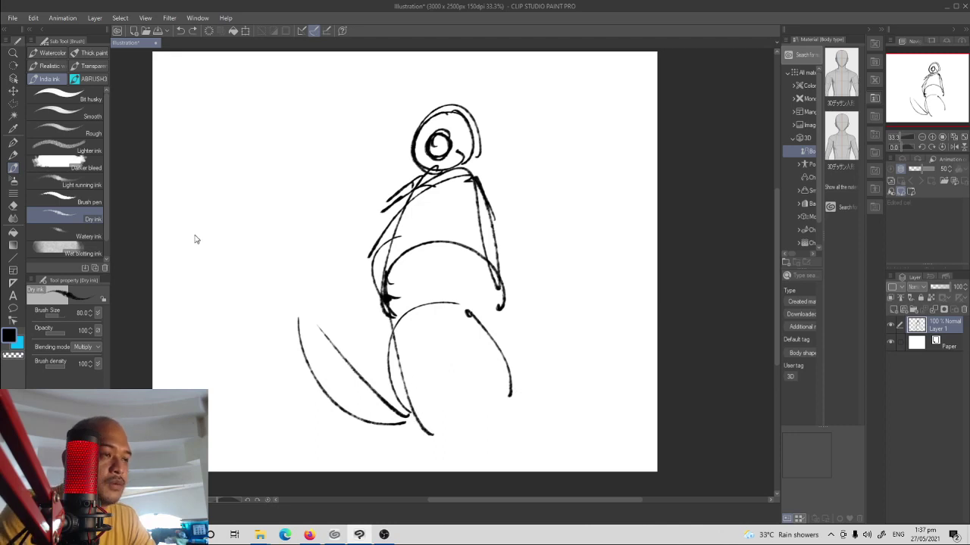
key("ctrl+z")
key("ctrl+z")
key("ctrl+z")
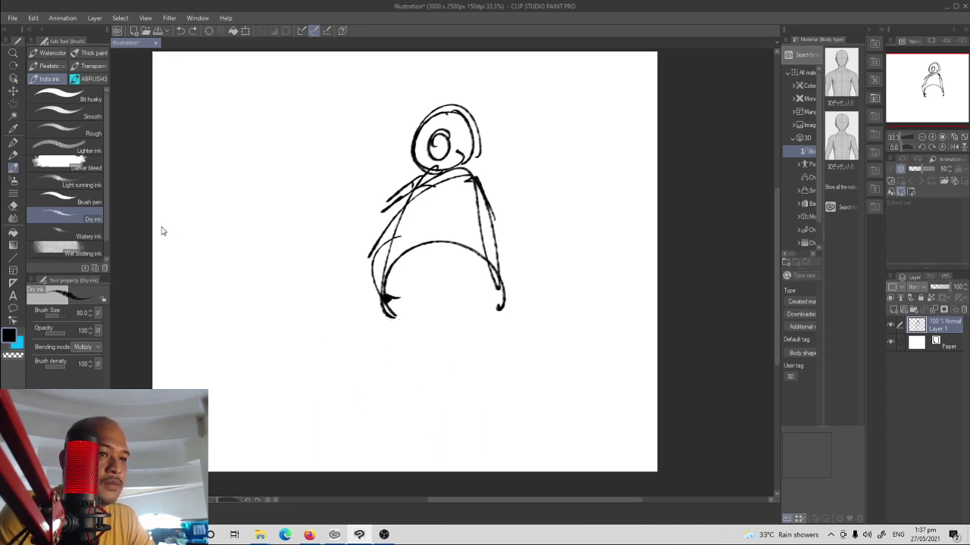
key("ctrl+z")
key("ctrl+z")
key("ctrl+z")
key("ctrl+z")
key("ctrl+z")
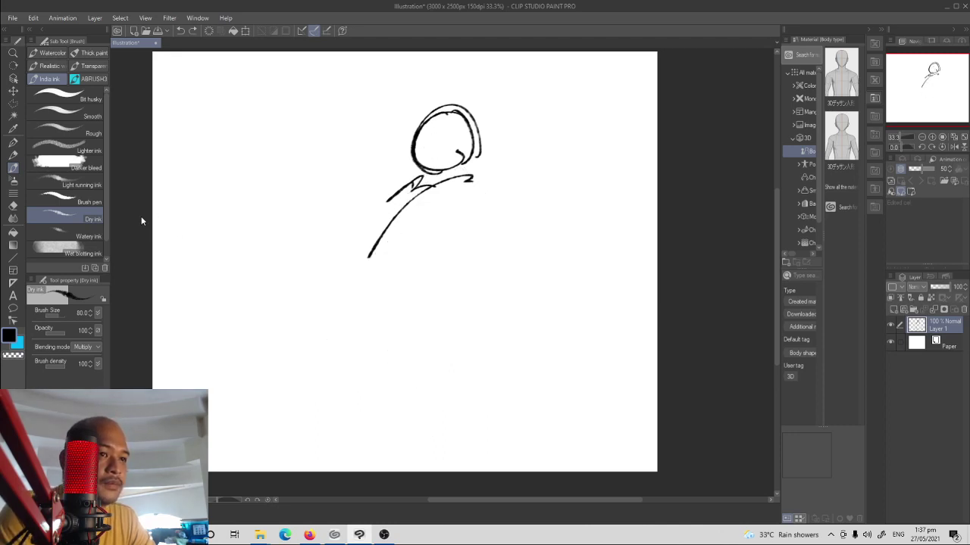
key("ctrl+z")
key("ctrl+z")
key("ctrl+z")
Select the Watery ink brush and sweep long translucent strokes across the center of the canvas
left_click(76, 235)
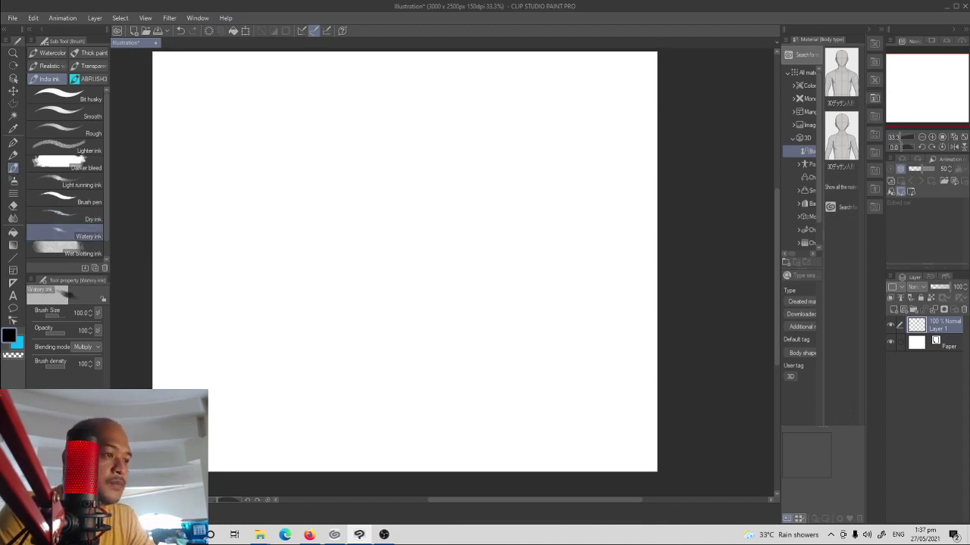
mouse_move(325, 139)
left_mouse_down()
mouse_move(352, 180)
mouse_move(385, 321)
left_mouse_up()
key("ctrl+z")
mouse_move(424, 207)
left_mouse_down()
mouse_move(417, 254)
mouse_move(493, 156)
mouse_move(465, 130)
mouse_move(291, 363)
left_mouse_up()
mouse_move(384, 107)
left_mouse_down()
mouse_move(462, 325)
mouse_move(530, 253)
mouse_move(547, 361)
left_mouse_up()
Layer darker Watery ink strokes at the right, and add a long curve and a short peak on the left
left_click_drag(534, 314, 554, 394)
left_click_drag(506, 307, 485, 378)
mouse_move(536, 160)
left_mouse_down()
mouse_move(337, 327)
mouse_move(299, 444)
left_mouse_up()
left_click_drag(360, 316, 391, 312)
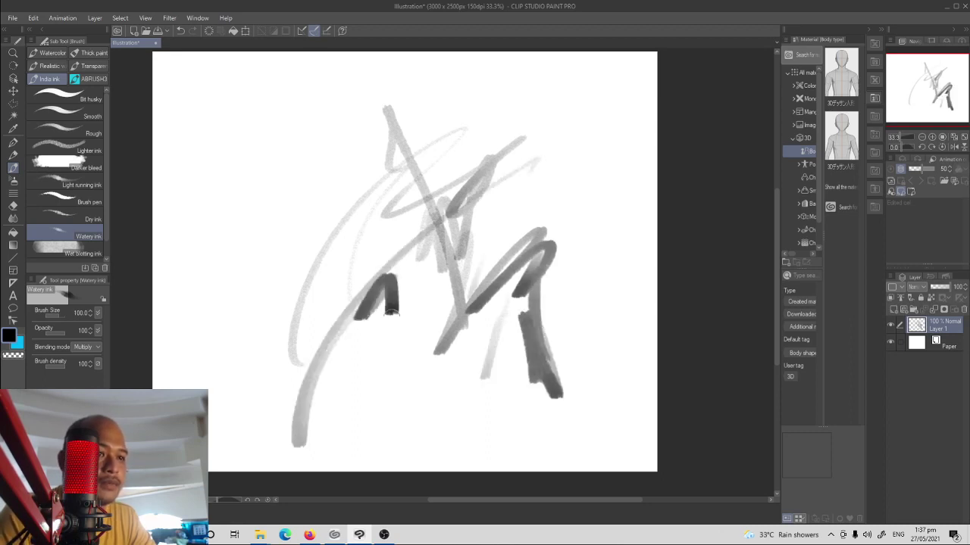
Darken the short peak and cross the canvas with long light and dark Watery ink strokes
left_click_drag(373, 262, 391, 325)
left_click_drag(365, 254, 290, 201)
mouse_move(212, 151)
left_mouse_down()
mouse_move(200, 149)
mouse_move(514, 422)
left_mouse_up()
mouse_move(502, 370)
left_mouse_down()
mouse_move(578, 98)
mouse_move(447, 129)
mouse_move(459, 170)
mouse_move(549, 256)
left_mouse_up()
Swap to cyan and draw Watery ink strokes across the gray strokes right of center
key("x")
left_click_drag(446, 253, 524, 190)
left_click_drag(417, 301, 611, 178)
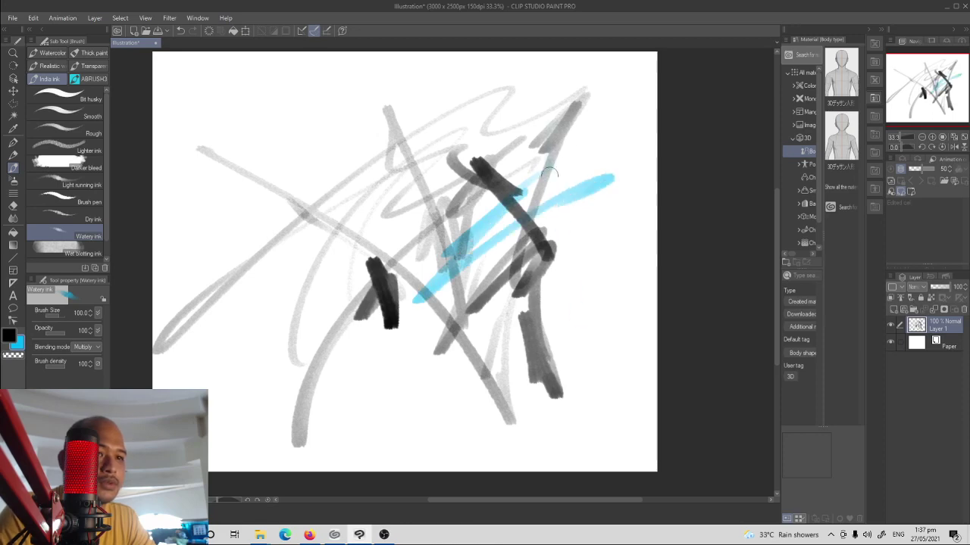
left_click_drag(550, 166, 584, 403)
Swap back to black and add dense diagonal hatching and long light zigzags over the cyan strokes
key("x")
mouse_move(597, 232)
left_mouse_down()
mouse_move(521, 320)
mouse_move(468, 333)
mouse_move(379, 324)
mouse_move(515, 299)
mouse_move(504, 348)
left_mouse_up()
left_click_drag(577, 307, 632, 429)
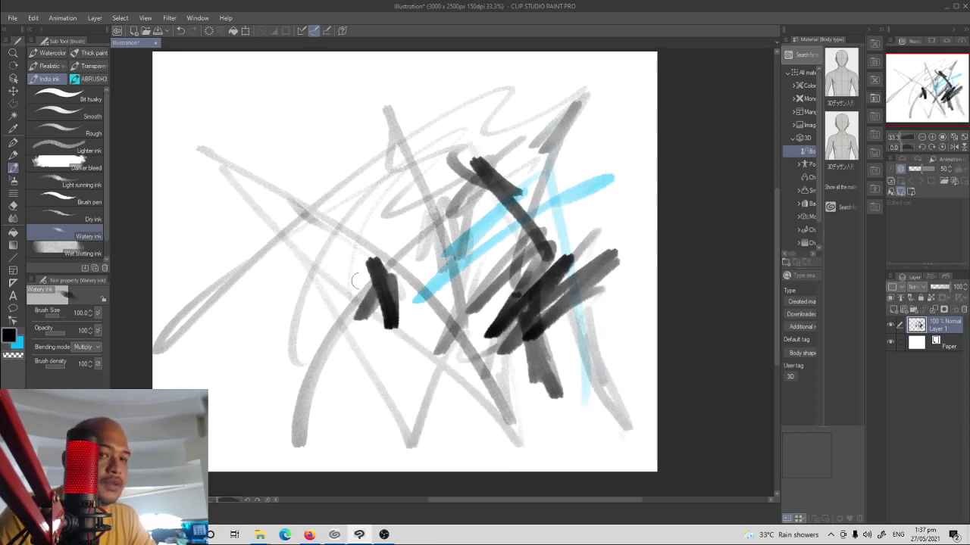
Add overlapping black Watery ink strokes across the drawing's left half and one long stroke up to the upper-right peak
mouse_move(542, 272)
left_mouse_down()
mouse_move(281, 436)
mouse_move(339, 270)
mouse_move(269, 338)
mouse_move(301, 288)
left_mouse_up()
left_click_drag(270, 204, 307, 312)
left_click_drag(368, 233, 281, 398)
left_click_drag(384, 335, 338, 414)
left_click_drag(331, 292, 259, 379)
left_click_drag(332, 309, 268, 391)
left_click_drag(362, 256, 309, 370)
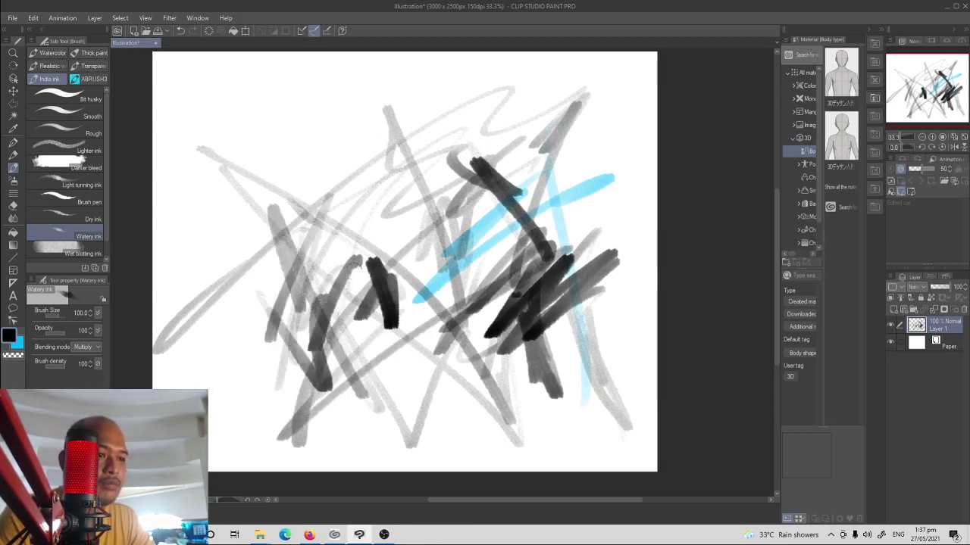
left_click_drag(332, 318, 574, 106)
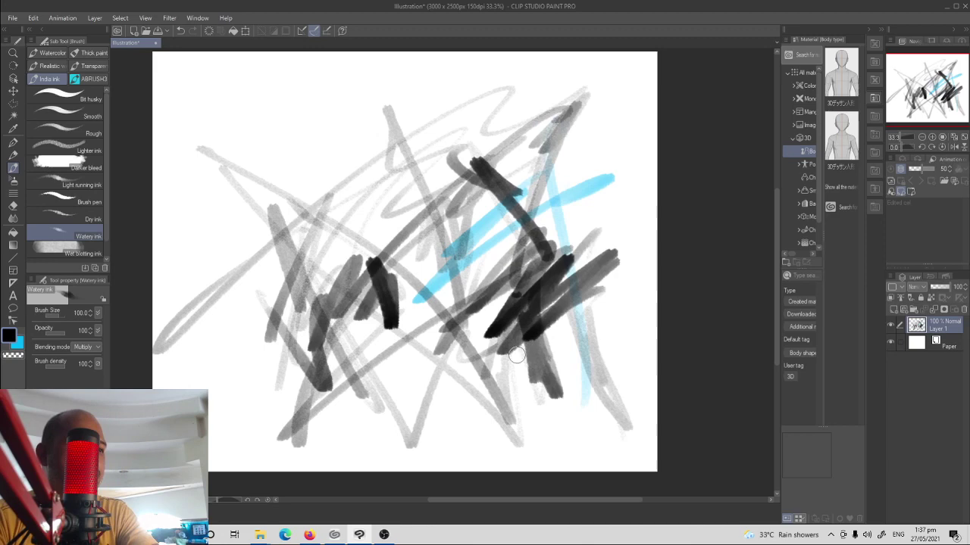
Clear the layer and paint short Watery ink strokes, from light gray to solid black, in the canvas's upper-left area
key("Delete")
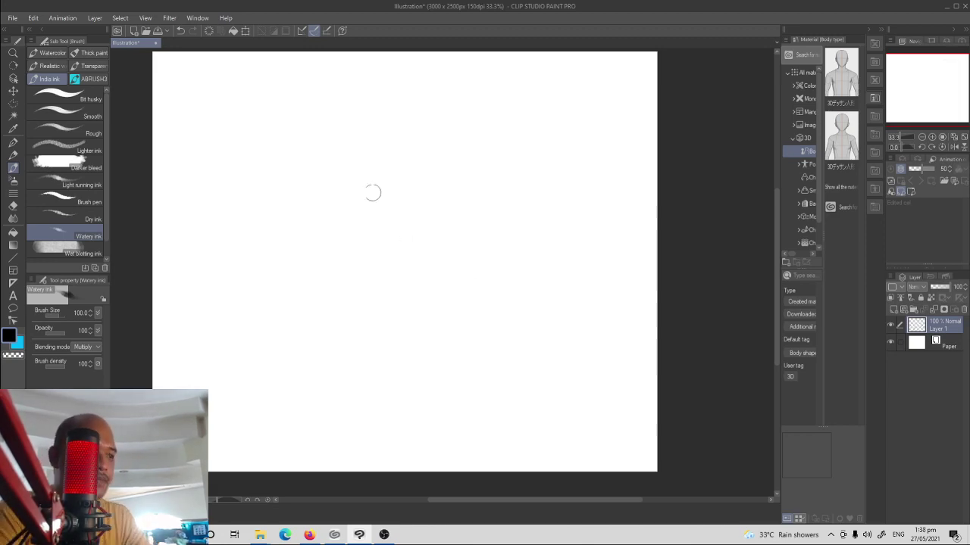
mouse_move(381, 153)
left_mouse_down()
mouse_move(372, 141)
mouse_move(305, 195)
left_mouse_up()
left_click_drag(341, 130, 282, 165)
mouse_move(328, 111)
left_mouse_down()
mouse_move(232, 241)
mouse_move(310, 283)
left_mouse_up()
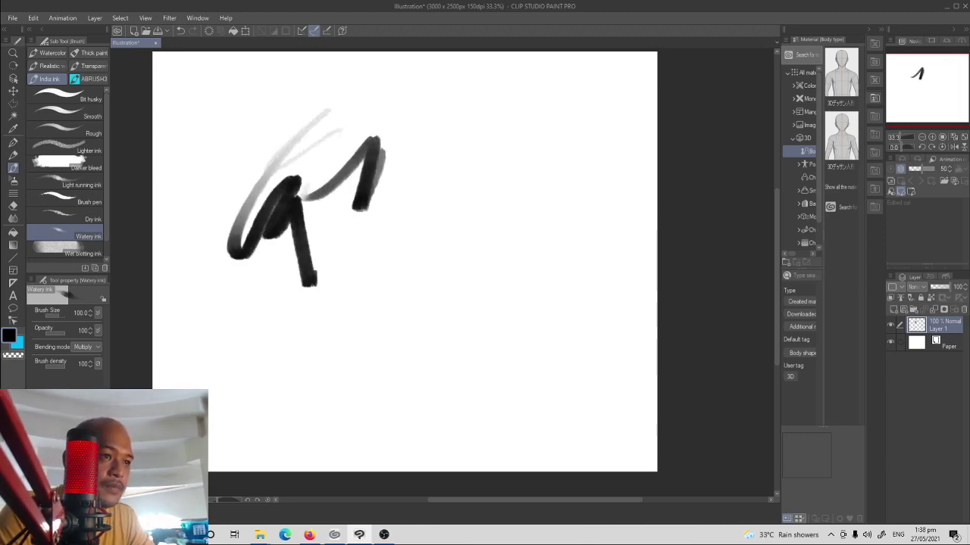
Add light, gray and black Watery ink strokes around the canvas center, including a light V shape and a solid dark stroke
left_click_drag(312, 226, 402, 216)
mouse_move(379, 262)
left_mouse_down()
mouse_move(437, 188)
mouse_move(418, 256)
left_mouse_up()
left_click_drag(433, 220, 447, 341)
left_click_drag(447, 288, 472, 247)
left_click_drag(503, 188, 465, 244)
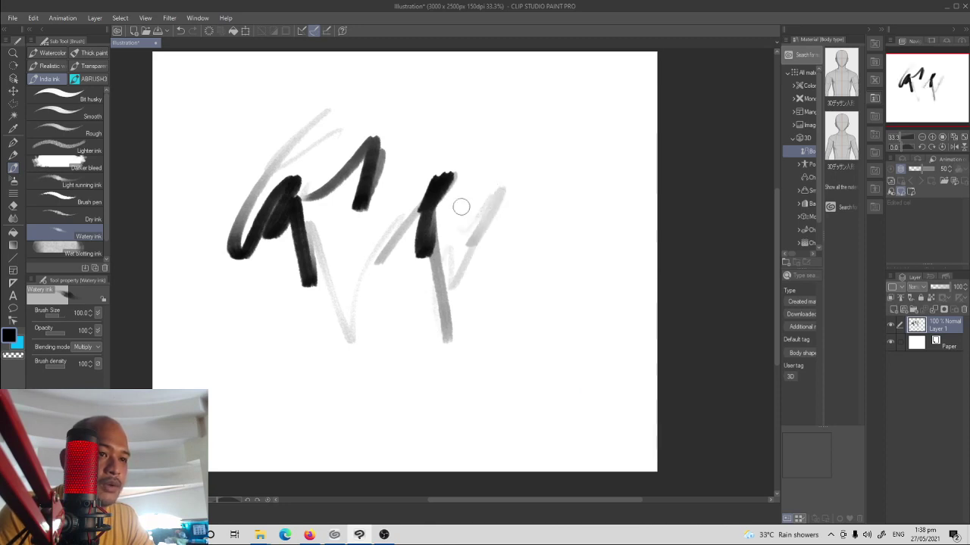
left_click_drag(487, 189, 448, 241)
mouse_move(402, 185)
left_mouse_down()
mouse_move(394, 311)
mouse_move(376, 253)
left_mouse_up()
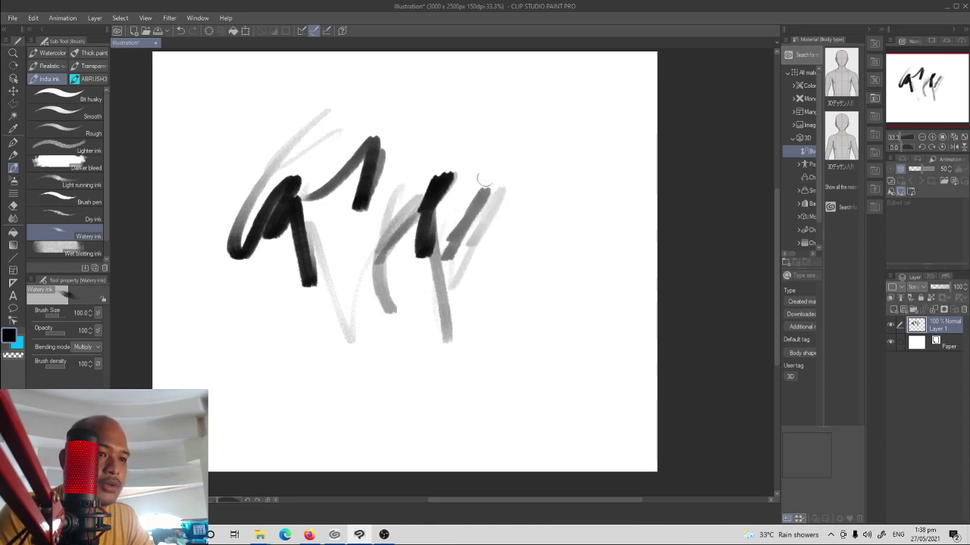
Hatch short overlapping diagonal Watery ink strokes in varied grays just right of the central dark stroke
left_click_drag(488, 178, 443, 247)
left_click_drag(447, 234, 463, 167)
left_click_drag(494, 215, 465, 258)
left_click_drag(512, 210, 481, 265)
mouse_move(504, 256)
left_mouse_down()
mouse_move(467, 311)
mouse_move(490, 294)
left_mouse_up()
mouse_move(505, 194)
left_mouse_down()
mouse_move(509, 282)
mouse_move(531, 265)
left_mouse_up()
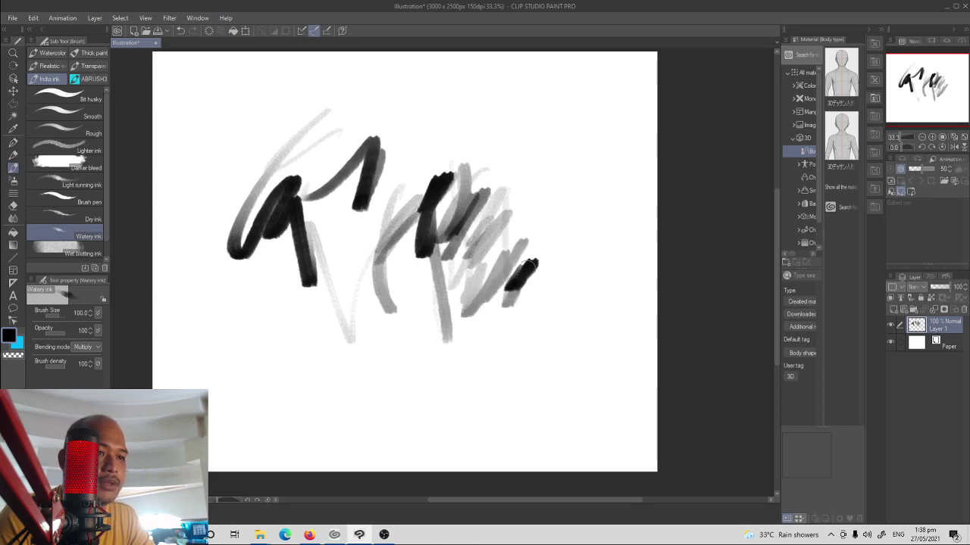
Sweep a long light Watery ink curve down the right side and layer short darker strokes inside it
mouse_move(532, 206)
left_mouse_down()
mouse_move(520, 156)
mouse_move(547, 250)
left_mouse_up()
mouse_move(579, 273)
left_mouse_down()
mouse_move(561, 338)
mouse_move(544, 333)
left_mouse_up()
left_click_drag(530, 220, 583, 144)
left_click_drag(523, 136, 551, 428)
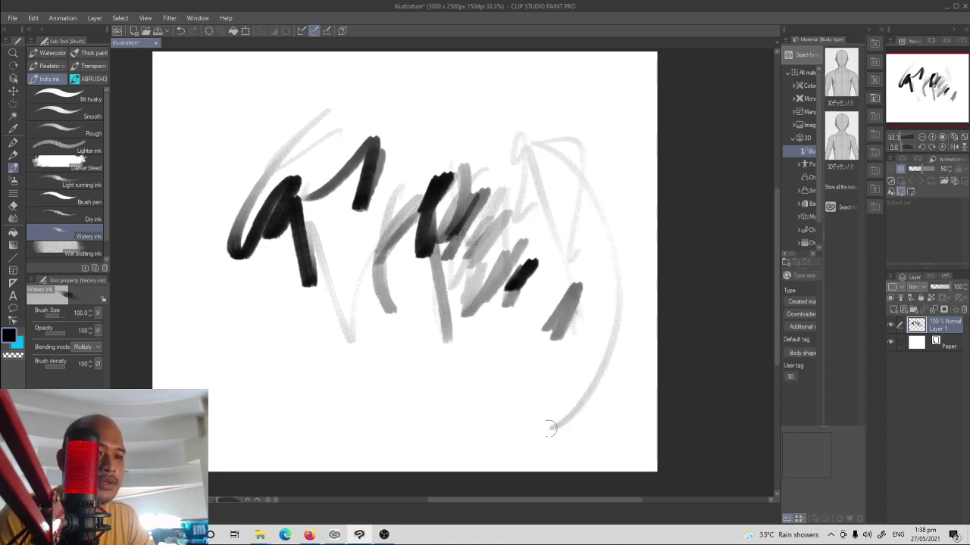
left_click_drag(570, 243, 606, 344)
left_click_drag(610, 318, 564, 374)
left_click_drag(600, 328, 578, 372)
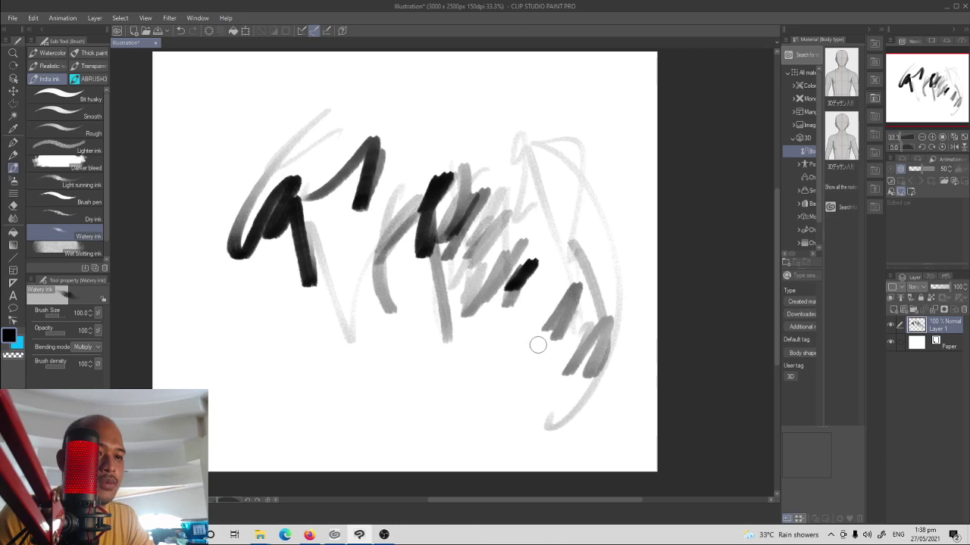
mouse_move(559, 314)
left_mouse_down()
mouse_move(543, 377)
mouse_move(562, 382)
left_mouse_up()
left_click_drag(595, 342, 576, 388)
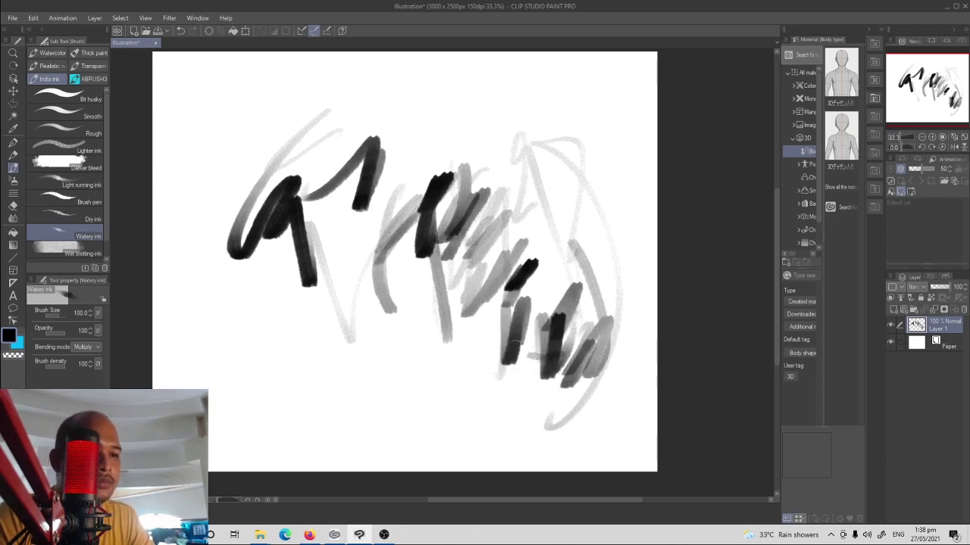
Clear the layer and dab a few black Wet blotting ink marks at brush size 70 near the upper center
key("Delete")
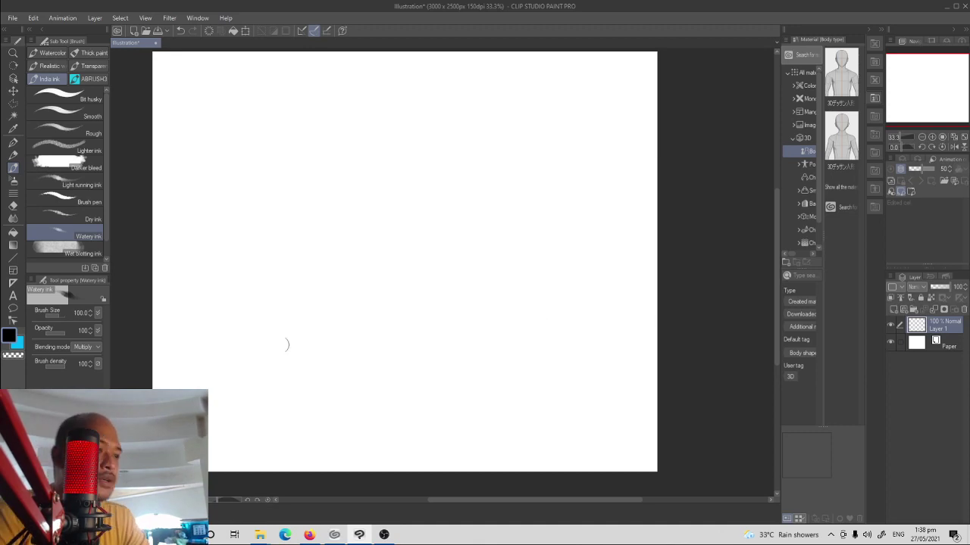
left_click(72, 250)
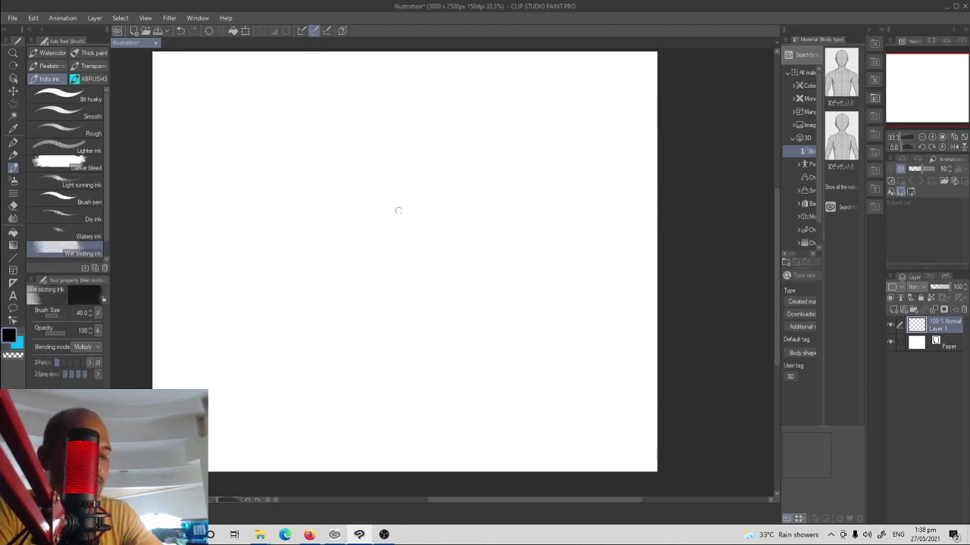
key("bracketright")
mouse_move(403, 175)
left_mouse_down()
mouse_move(418, 169)
mouse_move(401, 211)
mouse_move(431, 184)
mouse_move(434, 191)
left_mouse_up()
key("ctrl+z")
left_click(431, 230)
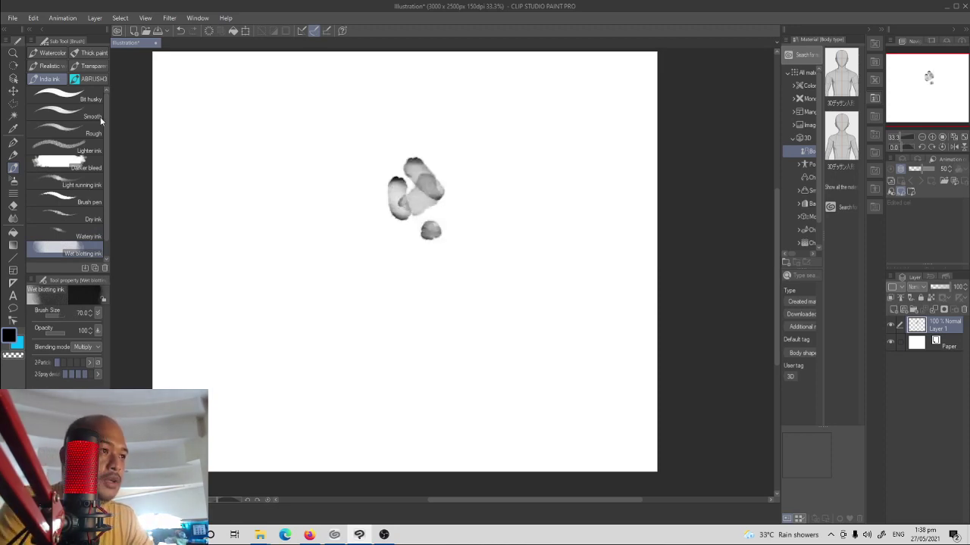
Layer black and cyan Wet blotting ink strokes over the gray dabs, swapping between the two colors
left_click(52, 53)
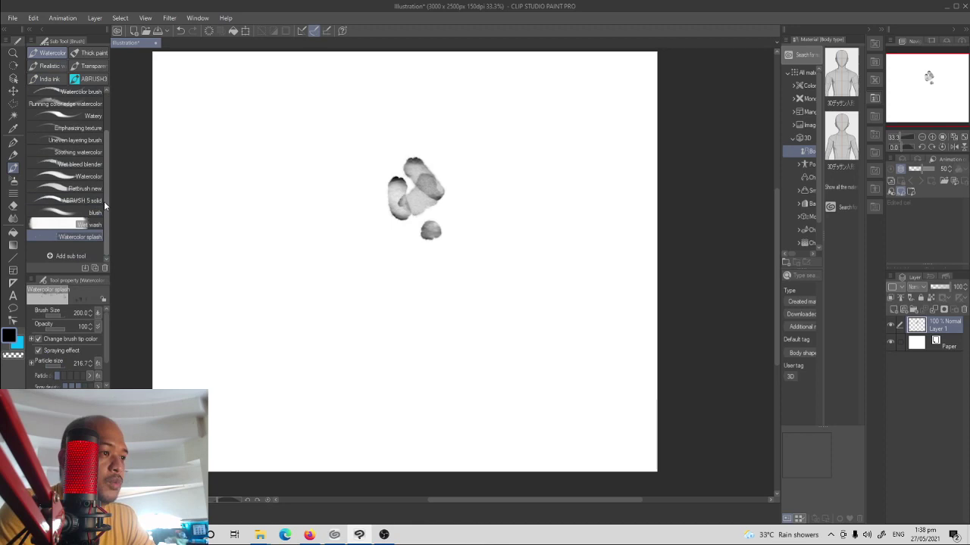
left_click(49, 79)
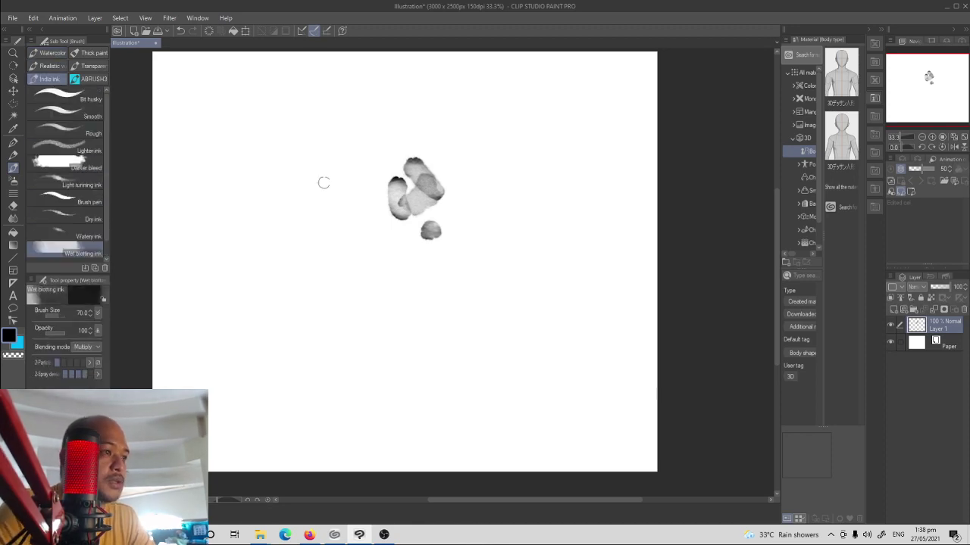
mouse_move(416, 194)
left_mouse_down()
mouse_move(402, 208)
mouse_move(408, 218)
left_mouse_up()
left_click_drag(370, 179, 396, 246)
key("x")
mouse_move(386, 213)
left_mouse_down()
mouse_move(410, 200)
mouse_move(417, 170)
mouse_move(415, 220)
left_mouse_up()
key("x")
mouse_move(412, 144)
left_mouse_down()
mouse_move(370, 179)
mouse_move(401, 175)
left_mouse_up()
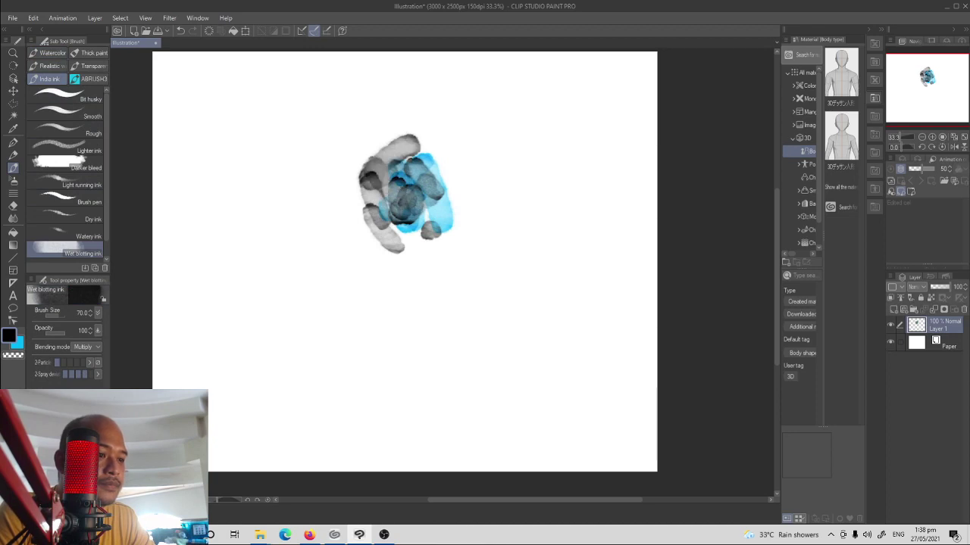
Extend the black Wet blotting ink strokes across the center and surround them with broad cyan loops and strokes
mouse_move(388, 208)
left_mouse_down()
mouse_move(383, 182)
mouse_move(409, 220)
mouse_move(387, 227)
mouse_move(376, 197)
mouse_move(398, 227)
mouse_move(412, 184)
mouse_move(447, 163)
mouse_move(489, 197)
mouse_move(443, 280)
mouse_move(395, 174)
mouse_move(344, 254)
mouse_move(314, 220)
mouse_move(334, 128)
mouse_move(336, 181)
mouse_move(296, 239)
mouse_move(378, 280)
mouse_move(425, 227)
mouse_move(442, 319)
mouse_move(500, 227)
mouse_move(549, 303)
left_mouse_up()
key("x")
key("x")
key("x")
left_click_drag(542, 199, 545, 314)
left_click_drag(478, 262, 490, 348)
mouse_move(470, 284)
left_mouse_down()
mouse_move(440, 455)
mouse_move(356, 318)
mouse_move(244, 262)
mouse_move(363, 140)
mouse_move(356, 326)
mouse_move(508, 295)
mouse_move(559, 183)
left_mouse_up()
left_click_drag(485, 155, 574, 281)
mouse_move(523, 321)
left_mouse_down()
mouse_move(572, 189)
mouse_move(541, 107)
mouse_move(454, 151)
mouse_move(485, 128)
mouse_move(576, 265)
mouse_move(583, 250)
mouse_move(576, 318)
mouse_move(557, 324)
left_mouse_up()
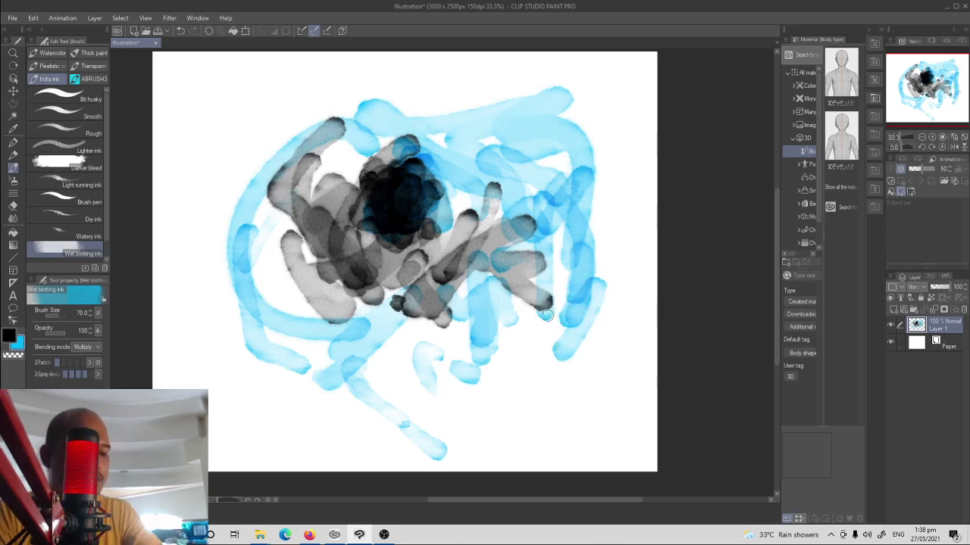
Clear the layer and paint overlapping cyan Wet blotting ink strokes, starting at brush size 170 and continuing smaller below
key("Delete")
mouse_move(463, 114)
left_mouse_down()
mouse_move(470, 119)
mouse_move(385, 189)
mouse_move(359, 247)
mouse_move(448, 210)
left_mouse_up()
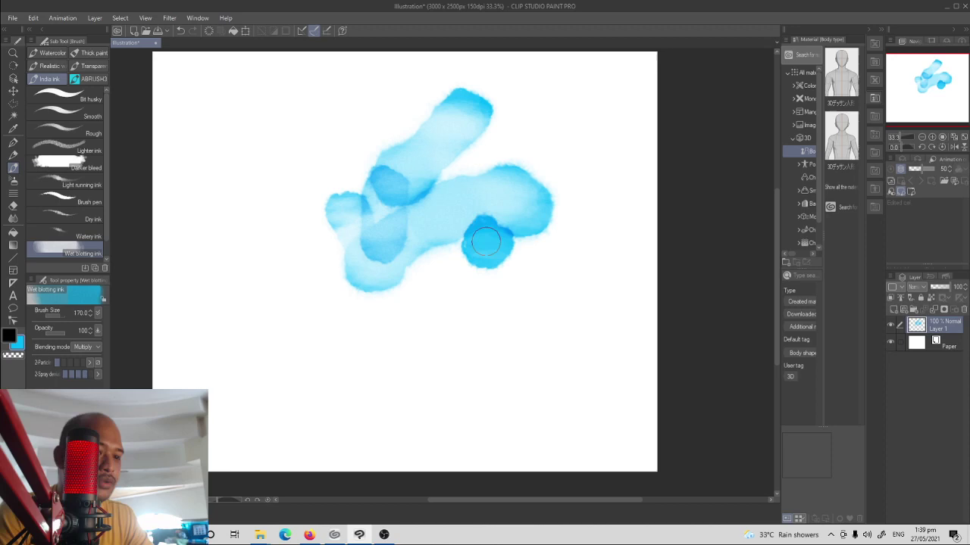
mouse_move(471, 250)
left_mouse_down()
mouse_move(448, 268)
mouse_move(421, 281)
mouse_move(446, 316)
mouse_move(396, 350)
left_mouse_up()
left_click_drag(326, 295, 349, 318)
mouse_move(368, 356)
left_mouse_down()
mouse_move(316, 206)
mouse_move(333, 284)
left_mouse_up()
left_click_drag(451, 302, 483, 324)
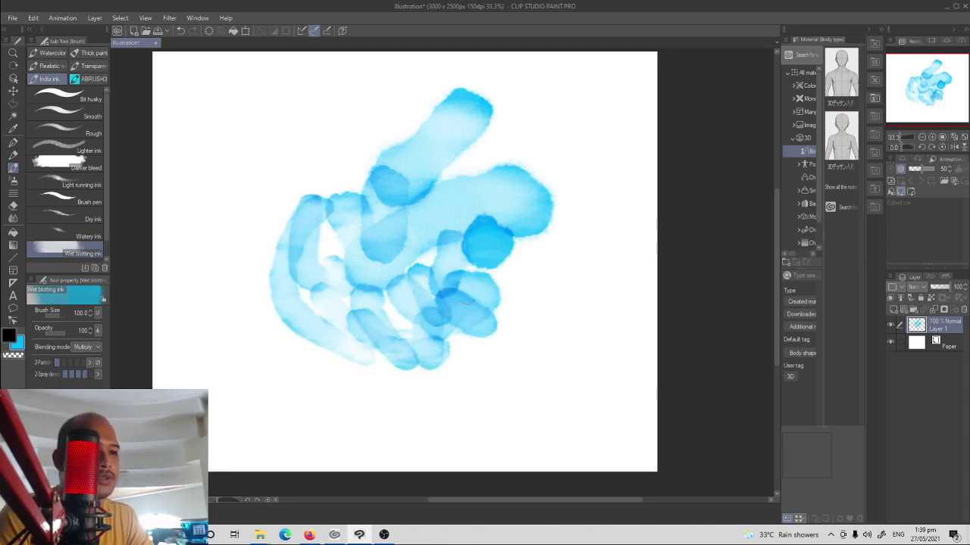
Swap to black and layer dense Wet blotting ink strokes over the middle of the cyan shape
key("x")
mouse_move(459, 230)
left_mouse_down()
mouse_move(422, 233)
mouse_move(454, 273)
mouse_move(409, 315)
left_mouse_up()
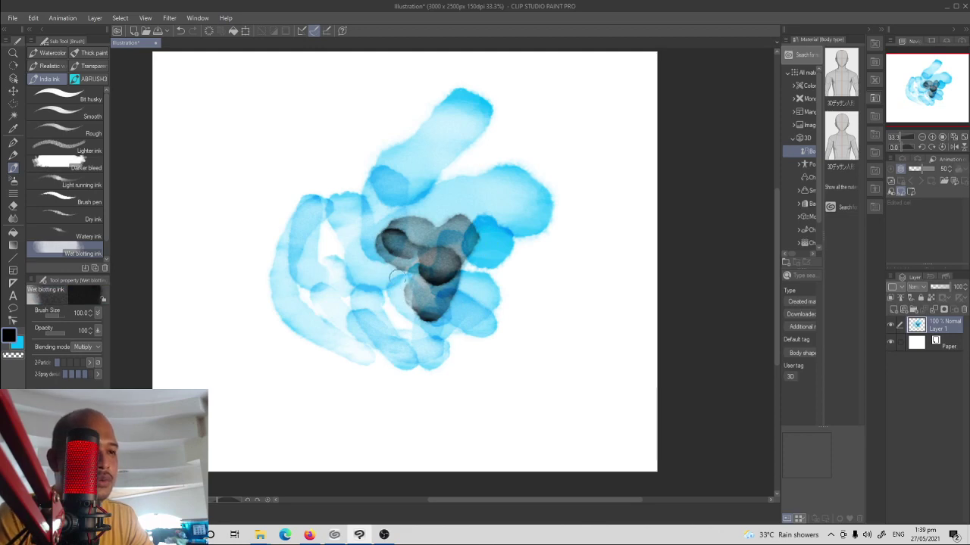
mouse_move(395, 277)
left_mouse_down()
mouse_move(420, 307)
mouse_move(449, 293)
mouse_move(393, 231)
mouse_move(404, 268)
mouse_move(472, 271)
mouse_move(473, 285)
mouse_move(437, 257)
mouse_move(431, 269)
mouse_move(430, 241)
left_mouse_up()
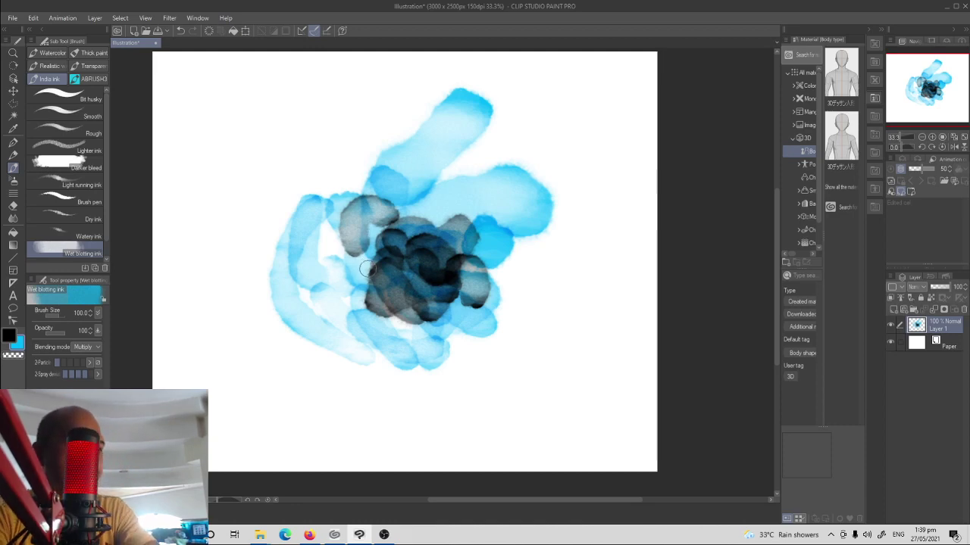
Clear the layer and look over the Thick paint, Airbrush and Blend sub tools
key("Delete")
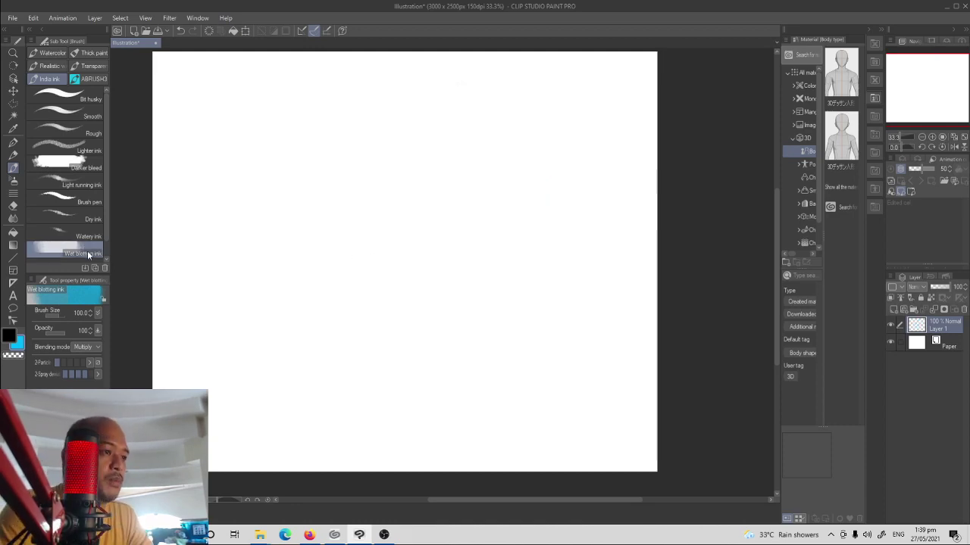
left_click(93, 53)
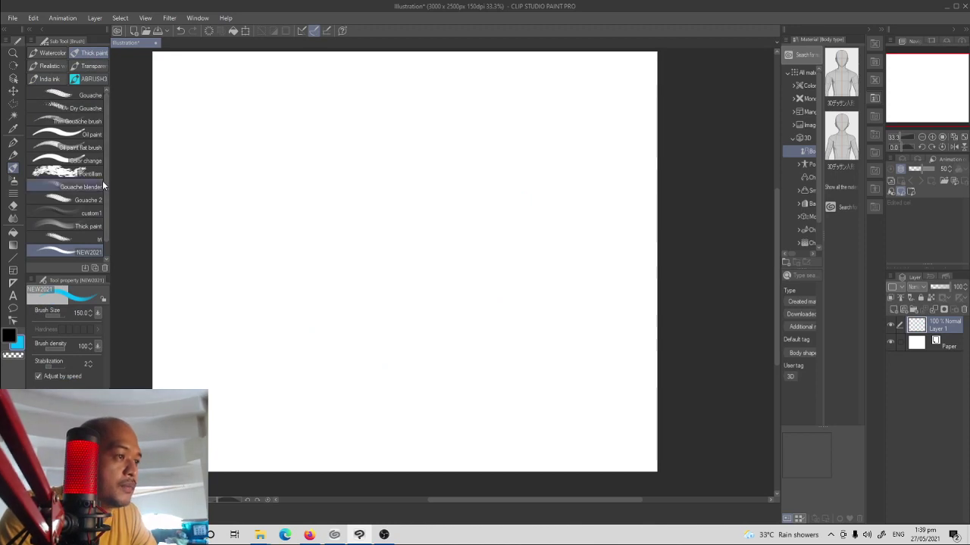
left_click(14, 182)
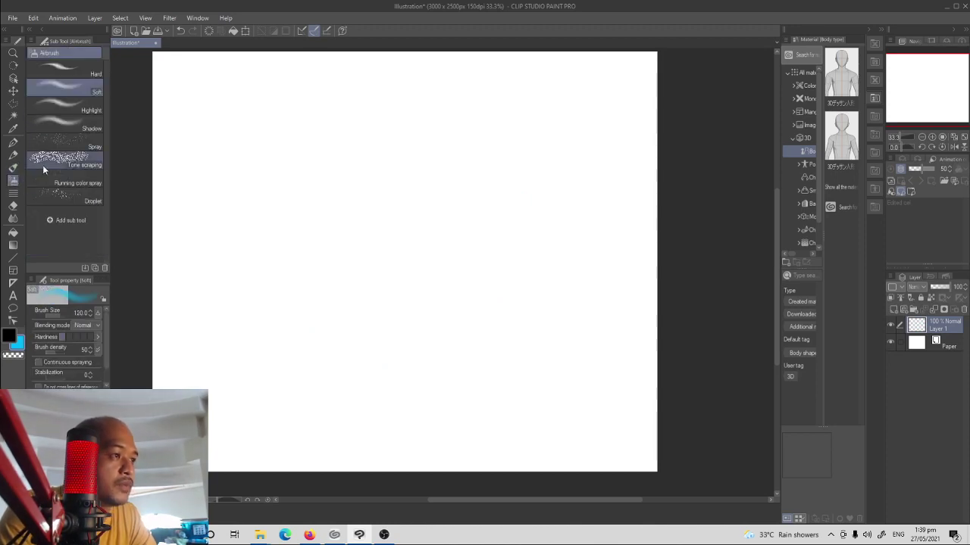
left_click(70, 83)
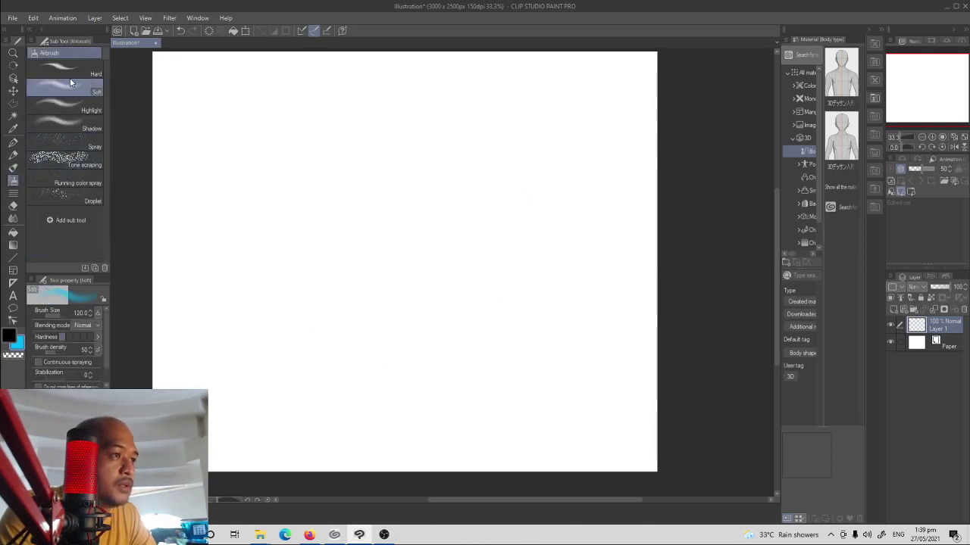
left_click(12, 218)
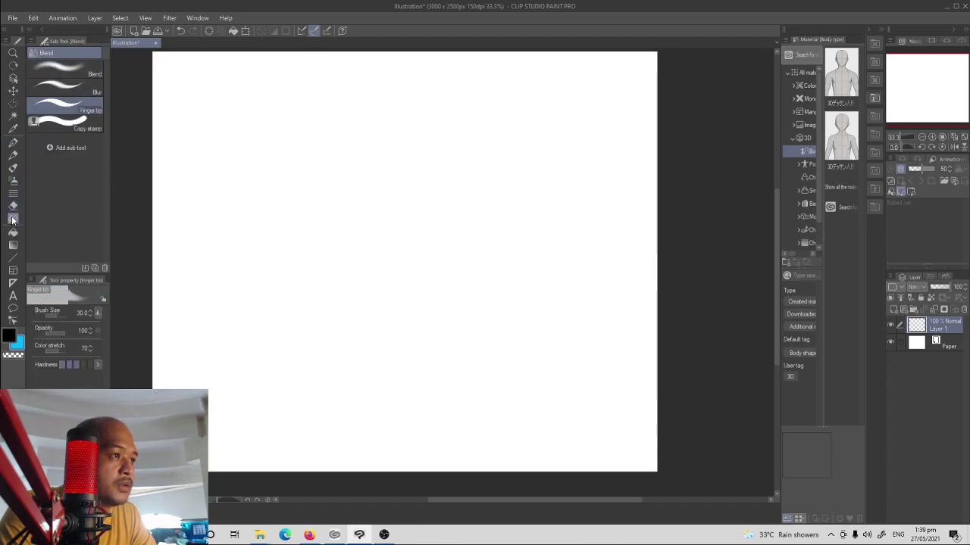
Look through the sub tools of the Eraser, Eyedropper, Pen, Pencil and Brush tools
left_click(13, 205)
left_click(12, 170)
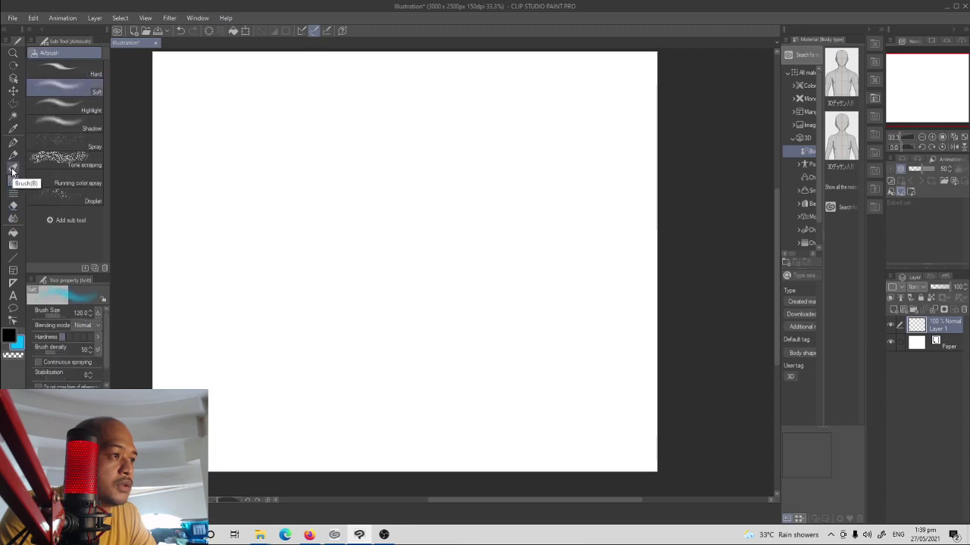
left_click(12, 171)
left_click(12, 129)
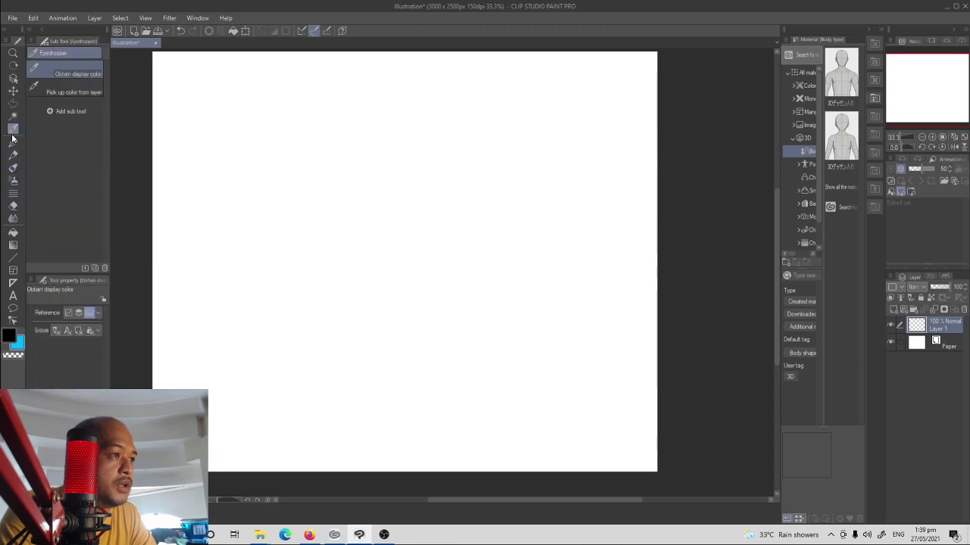
left_click(12, 142)
left_click(13, 155)
left_click(13, 144)
left_click(12, 167)
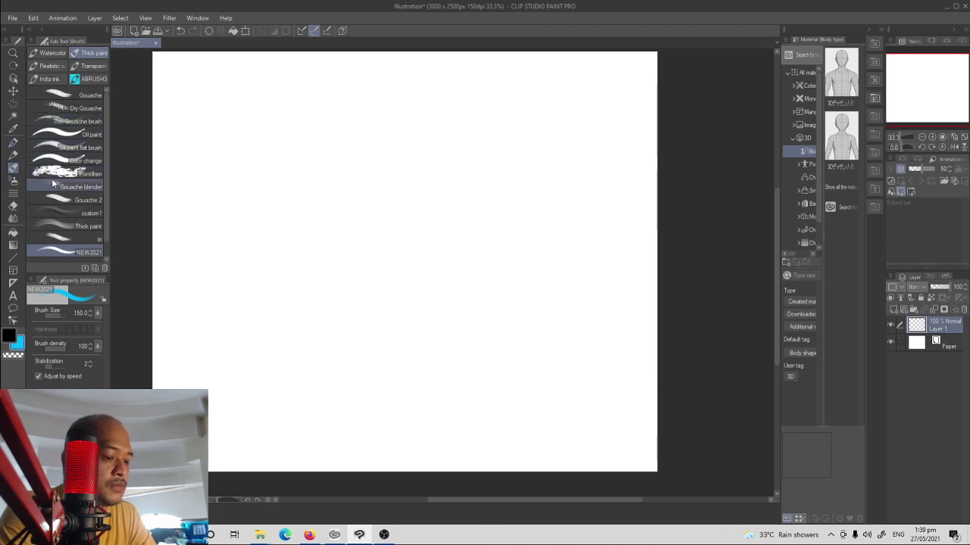
Paint cyan test strokes with the Decoration tool's Cross-hatching (for tone scraping) hatching brush, enlarging it to size 400
key("b")
key("b")
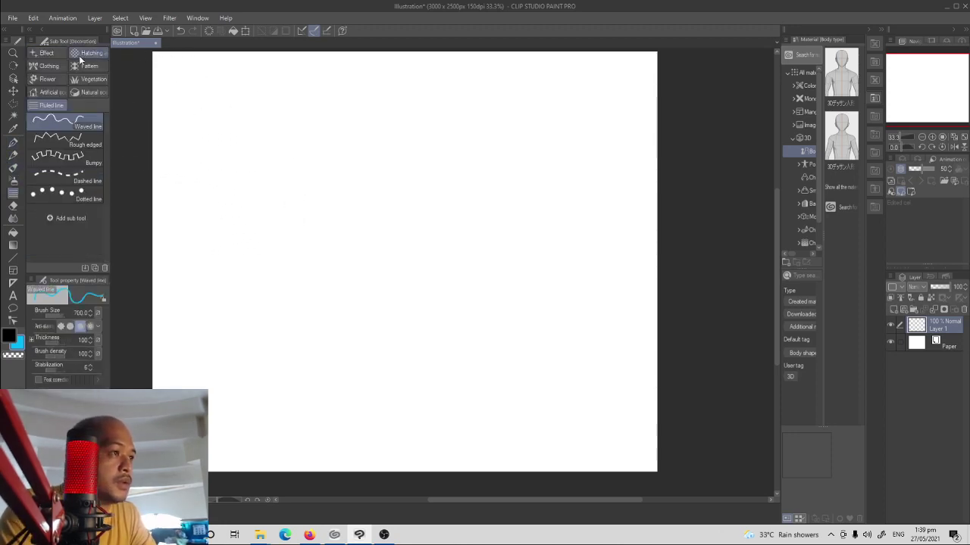
left_click(53, 55)
left_click(89, 53)
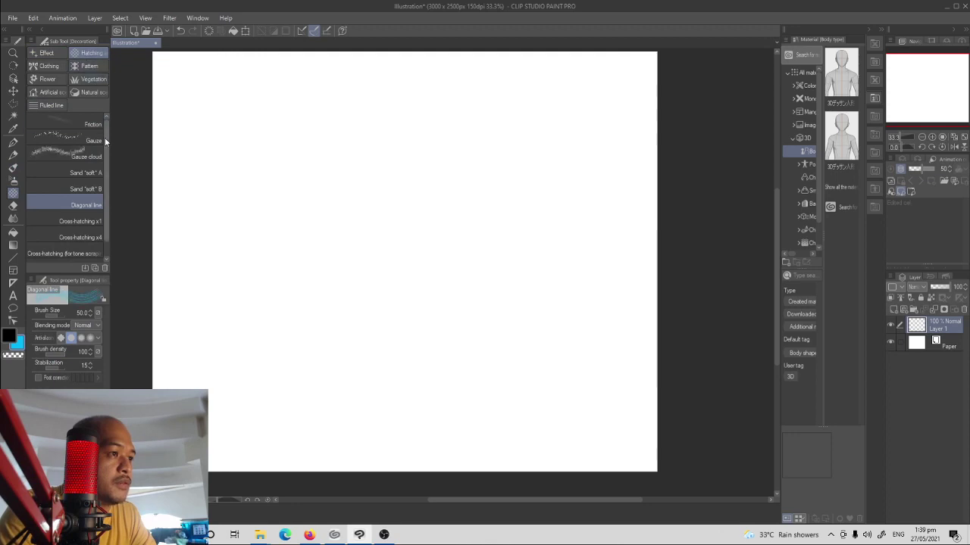
left_click_drag(106, 202, 103, 233)
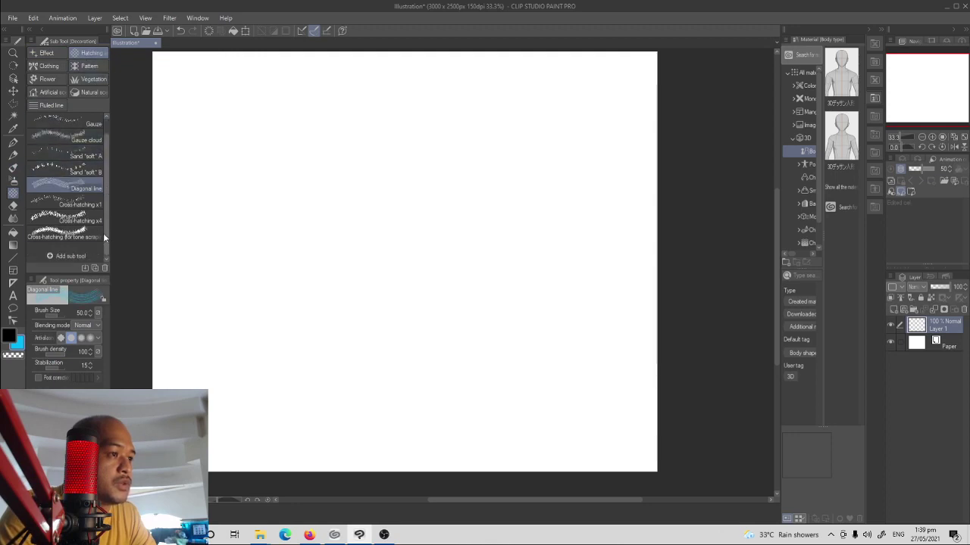
left_click(101, 233)
mouse_move(255, 142)
left_mouse_down()
mouse_move(520, 253)
mouse_move(313, 303)
mouse_move(410, 266)
left_mouse_up()
key("bracketright")
key("bracketright")
mouse_move(432, 203)
left_mouse_down()
mouse_move(424, 196)
mouse_move(316, 223)
mouse_move(533, 206)
mouse_move(390, 375)
left_mouse_up()
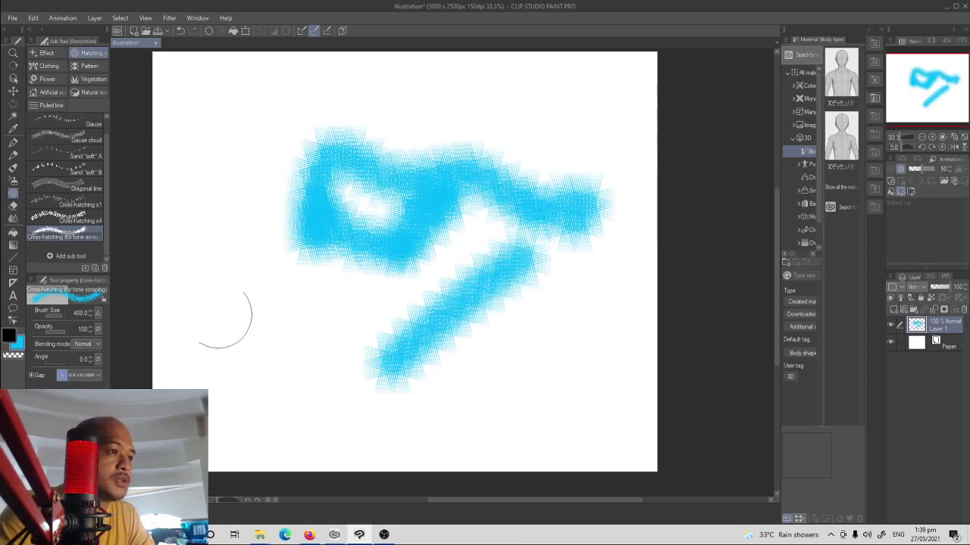
Paint cyan test strokes with the Glitter effect brush of the Decoration tool, enlarging it to size 200, and clear the layer
left_click(55, 79)
left_click(54, 67)
left_click(49, 54)
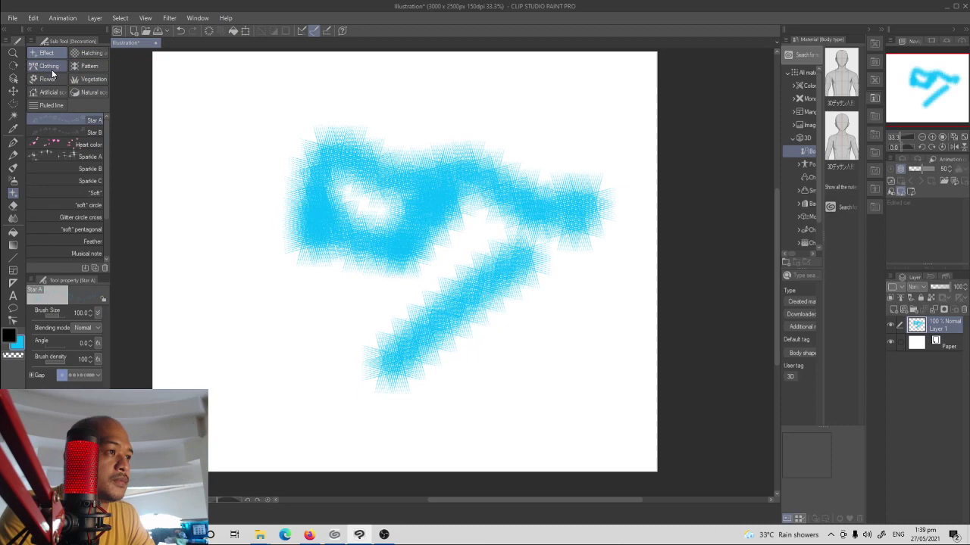
scroll(105, 247, "down", 3)
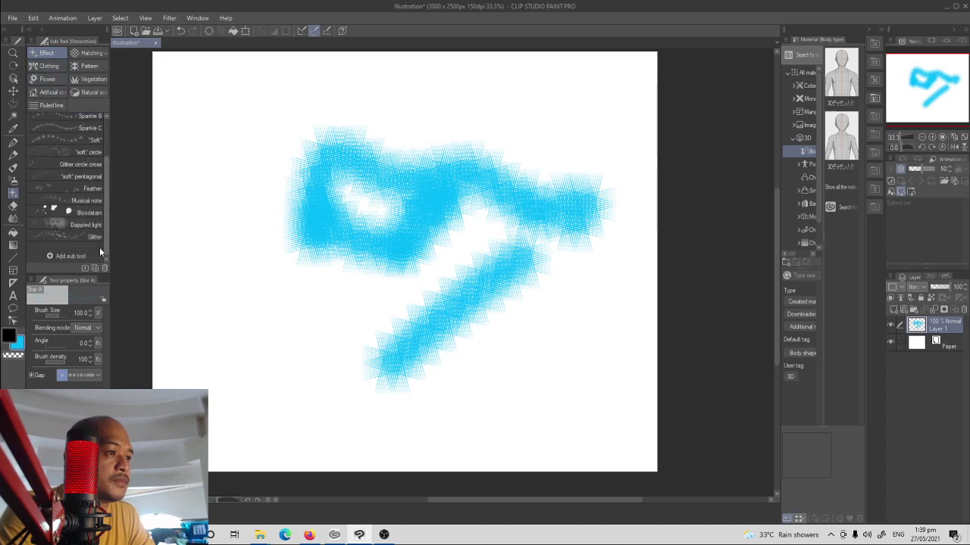
left_click(96, 237)
mouse_move(381, 240)
left_mouse_down()
mouse_move(441, 317)
mouse_move(404, 362)
left_mouse_up()
key("bracketright")
key("bracketright")
key("bracketright")
key("bracketright")
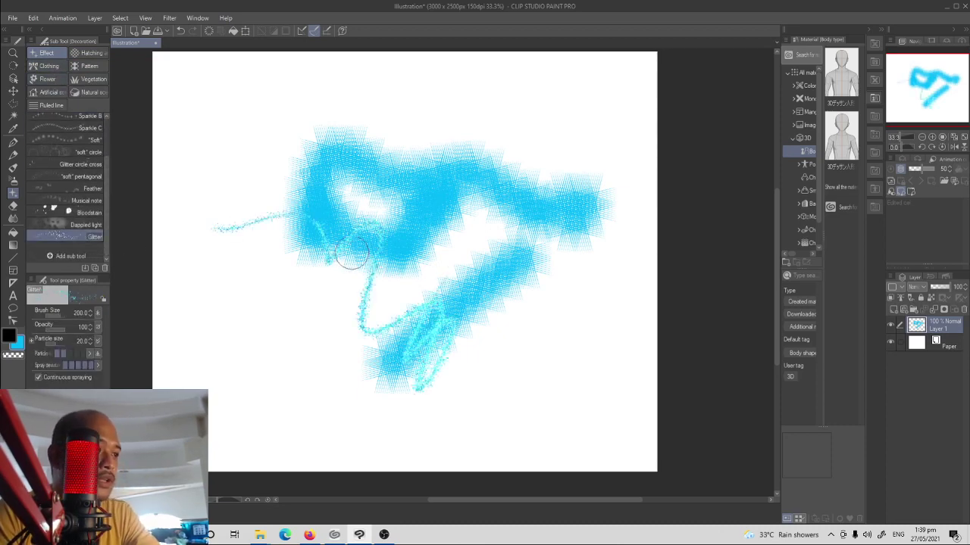
left_click_drag(351, 254, 346, 283)
mouse_move(262, 276)
left_mouse_down()
mouse_move(328, 304)
mouse_move(523, 121)
mouse_move(578, 256)
mouse_move(394, 220)
mouse_move(356, 136)
mouse_move(515, 311)
left_mouse_up()
key("Delete")
key("Delete")
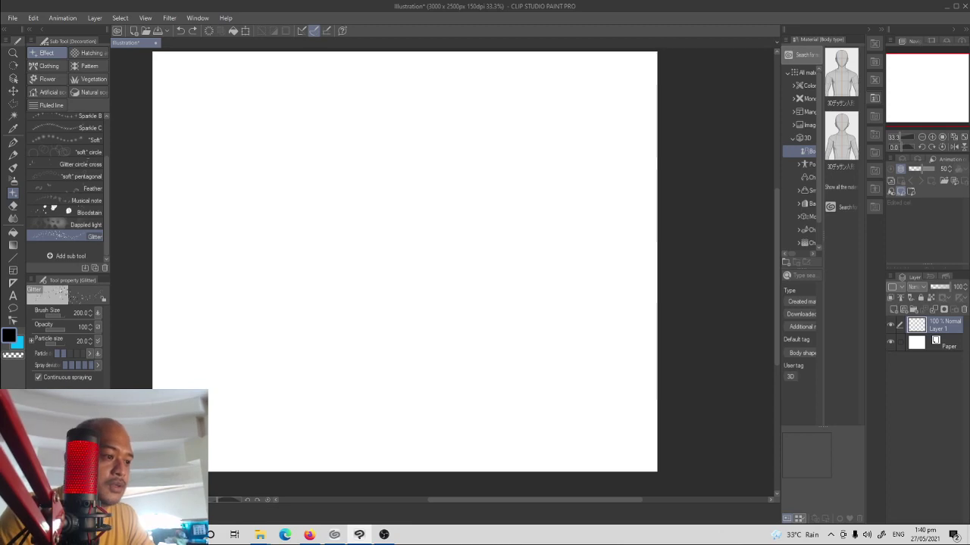
Layer dense Glitter brush strokes in red and cyan over the middle of the canvas and clear the layer
mouse_move(344, 238)
left_mouse_down()
mouse_move(353, 202)
mouse_move(262, 184)
mouse_move(368, 392)
mouse_move(464, 204)
left_mouse_up()
mouse_move(497, 98)
left_mouse_down()
mouse_move(485, 273)
mouse_move(578, 104)
mouse_move(415, 290)
mouse_move(485, 189)
mouse_move(428, 140)
mouse_move(379, 223)
mouse_move(470, 214)
mouse_move(281, 199)
mouse_move(395, 330)
mouse_move(473, 318)
mouse_move(577, 328)
mouse_move(470, 303)
mouse_move(394, 326)
mouse_move(401, 303)
mouse_move(491, 273)
mouse_move(409, 278)
mouse_move(576, 292)
left_mouse_up()
key("x")
mouse_move(456, 275)
left_mouse_down()
mouse_move(513, 238)
mouse_move(539, 279)
mouse_move(518, 321)
left_mouse_up()
mouse_move(477, 231)
left_mouse_down()
mouse_move(453, 292)
mouse_move(433, 303)
mouse_move(492, 303)
mouse_move(429, 318)
mouse_move(402, 132)
mouse_move(477, 350)
left_mouse_up()
key("x")
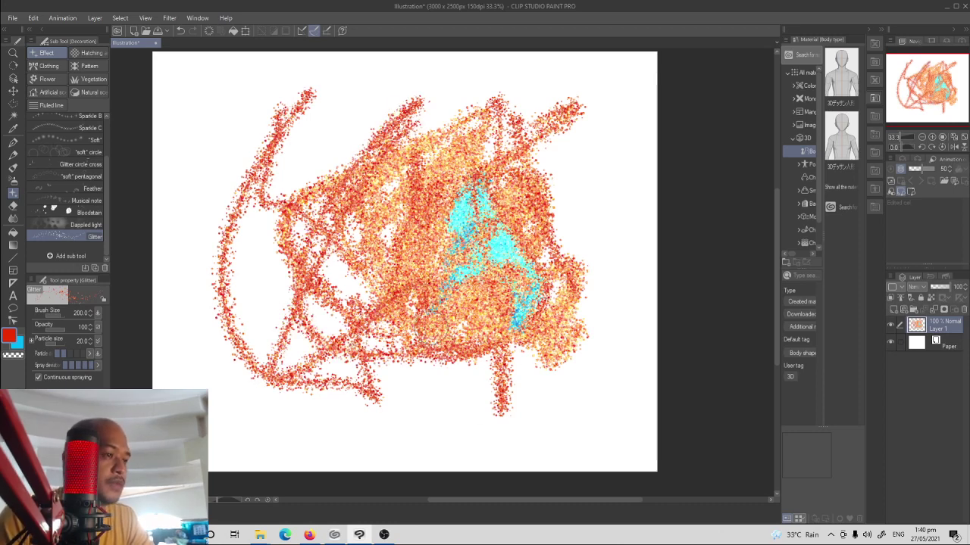
key("Delete")
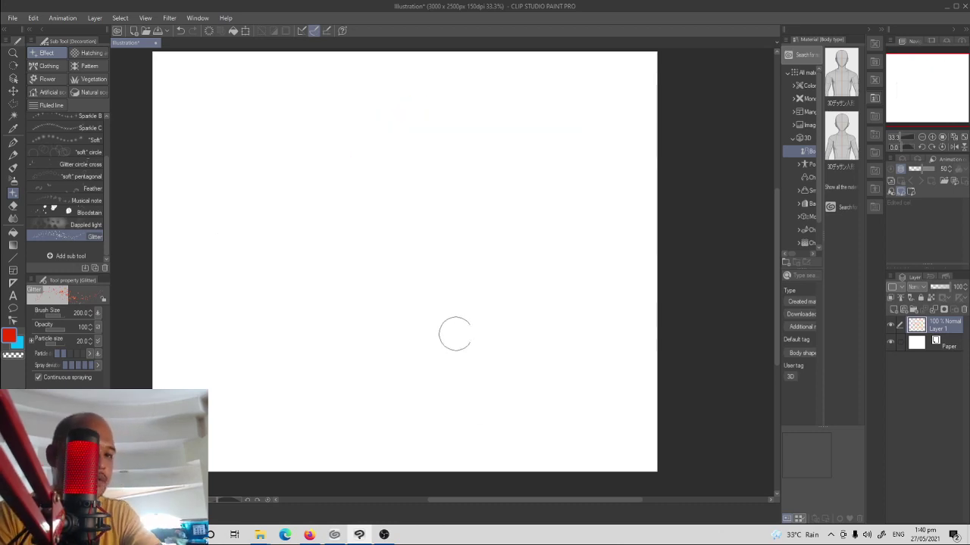
Test the Bloodstain effect brush with a zigzag red stroke and clear it
left_click(83, 212)
mouse_move(264, 114)
left_mouse_down()
mouse_move(295, 186)
mouse_move(265, 319)
left_mouse_up()
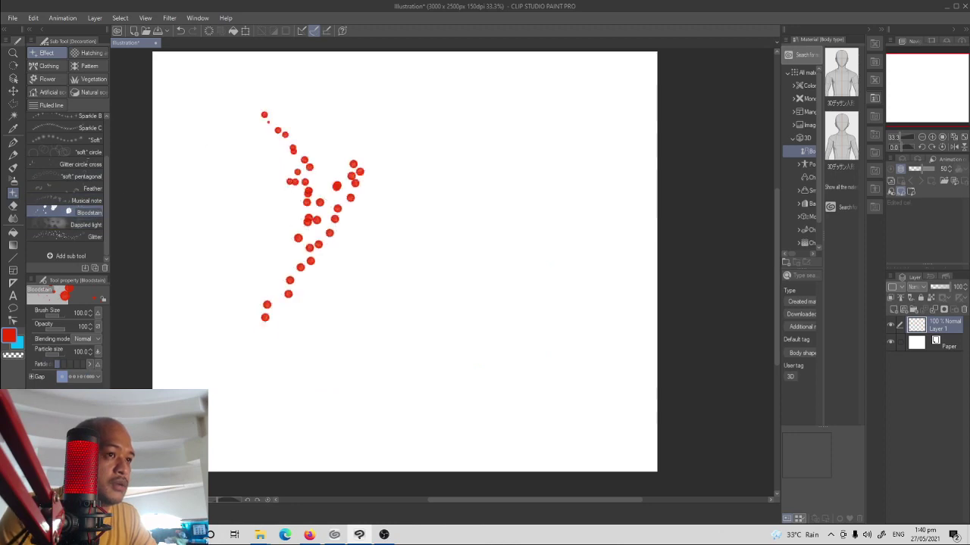
key("Delete")
Test the Dappled light brush, clear the first stroke, and paint overlapping red and cyan Dappled light strokes at size 400
left_click(83, 225)
mouse_move(305, 154)
left_mouse_down()
mouse_move(493, 260)
mouse_move(400, 190)
mouse_move(385, 286)
left_mouse_up()
key("Delete")
key("x")
mouse_move(372, 224)
left_mouse_down()
mouse_move(379, 266)
mouse_move(472, 219)
mouse_move(398, 224)
mouse_move(357, 162)
mouse_move(431, 314)
mouse_move(536, 280)
mouse_move(444, 270)
mouse_move(515, 275)
mouse_move(372, 227)
mouse_move(429, 242)
mouse_move(505, 145)
mouse_move(461, 389)
mouse_move(401, 217)
mouse_move(412, 210)
left_mouse_up()
mouse_move(306, 159)
left_mouse_down()
mouse_move(451, 219)
mouse_move(467, 305)
mouse_move(428, 273)
mouse_move(573, 342)
left_mouse_up()
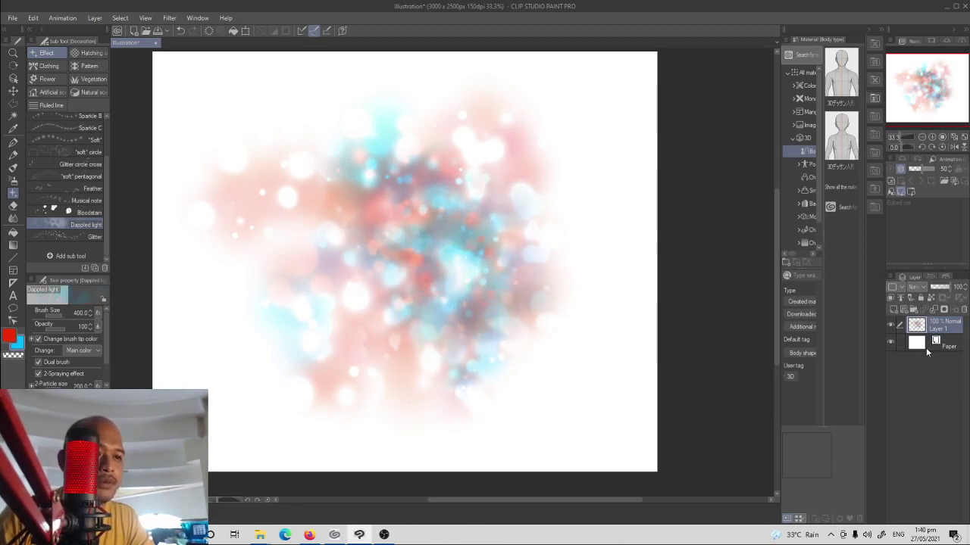
Add a new layer directly above the paper layer and fill it with grey-blue
left_click(926, 345)
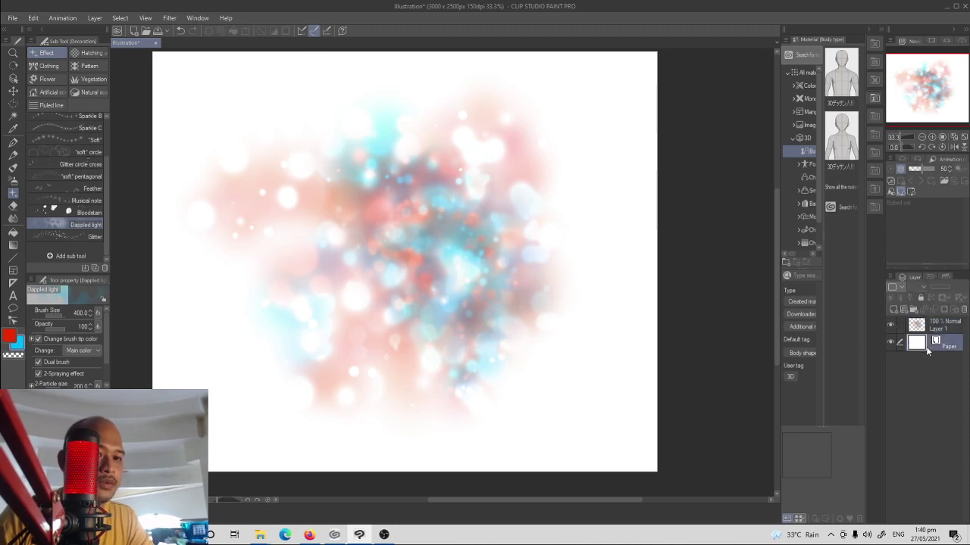
left_click(902, 309)
key("j")
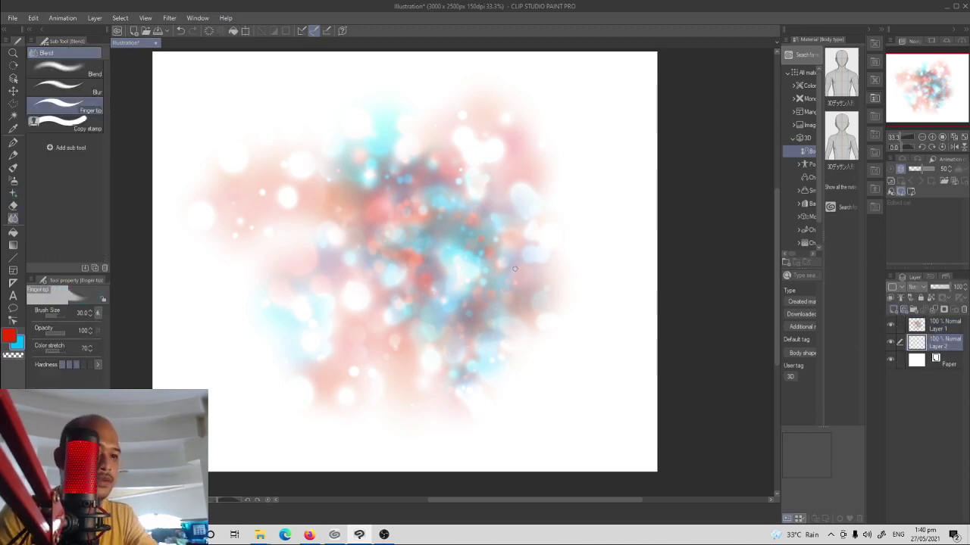
key("h")
key("g")
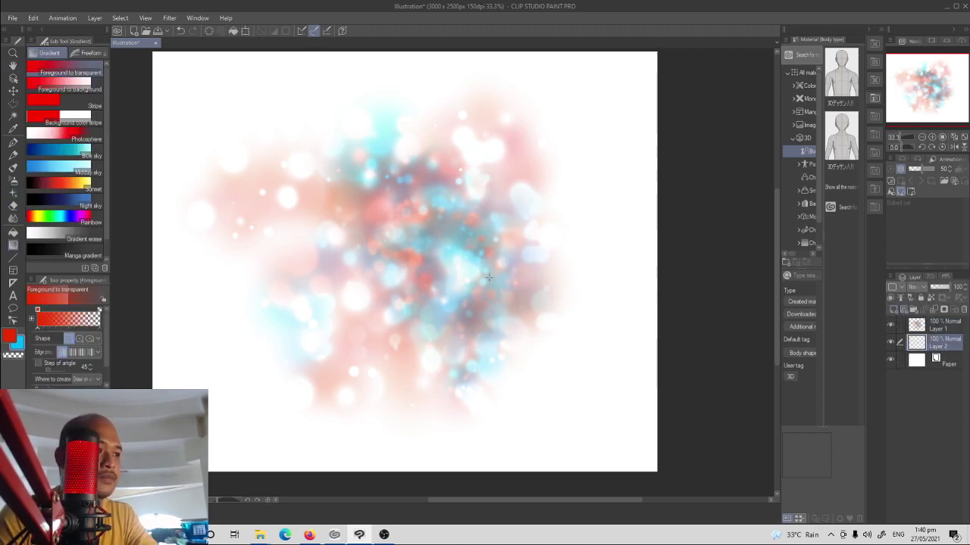
key("g")
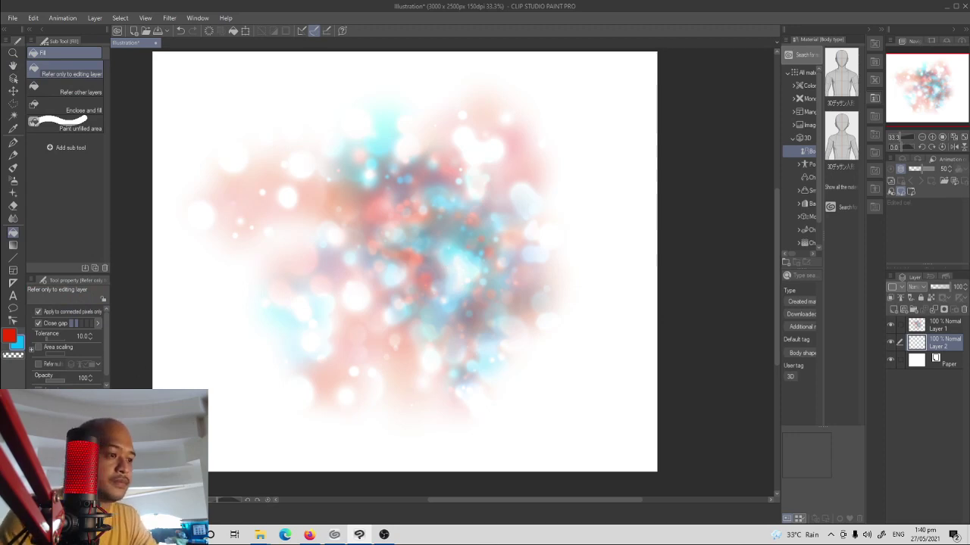
left_click(387, 351)
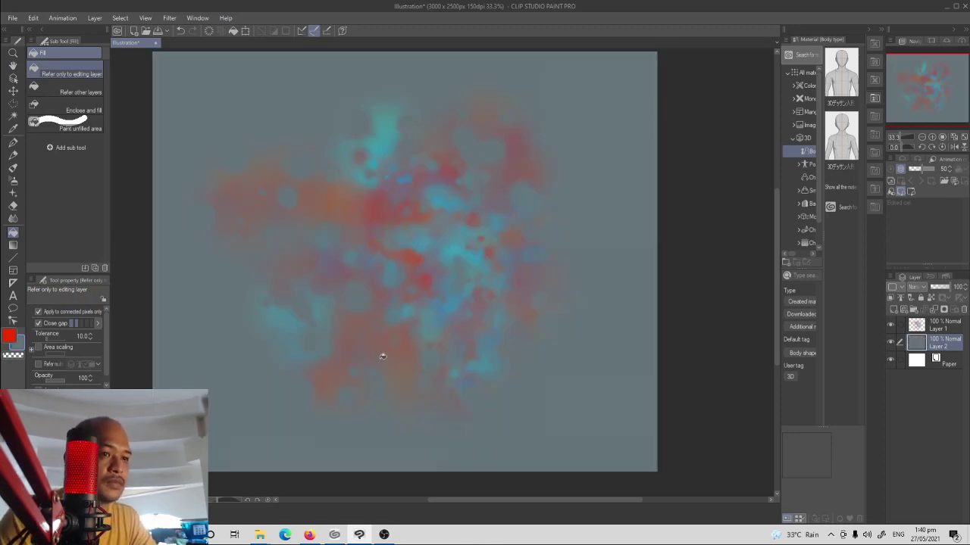
Paint overlapping Dappled light strokes in green and red on the upper layer, over the existing red and cyan effect
left_click(937, 328)
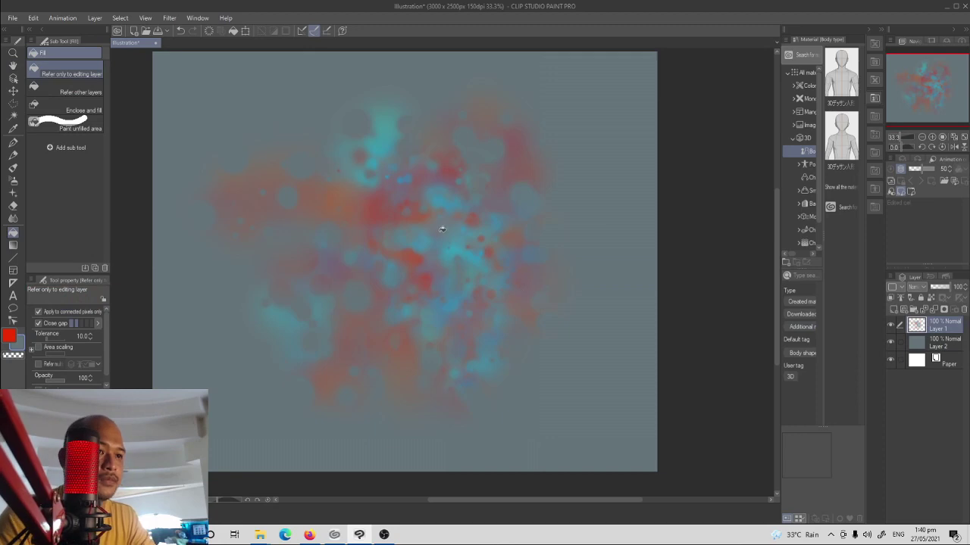
key("b")
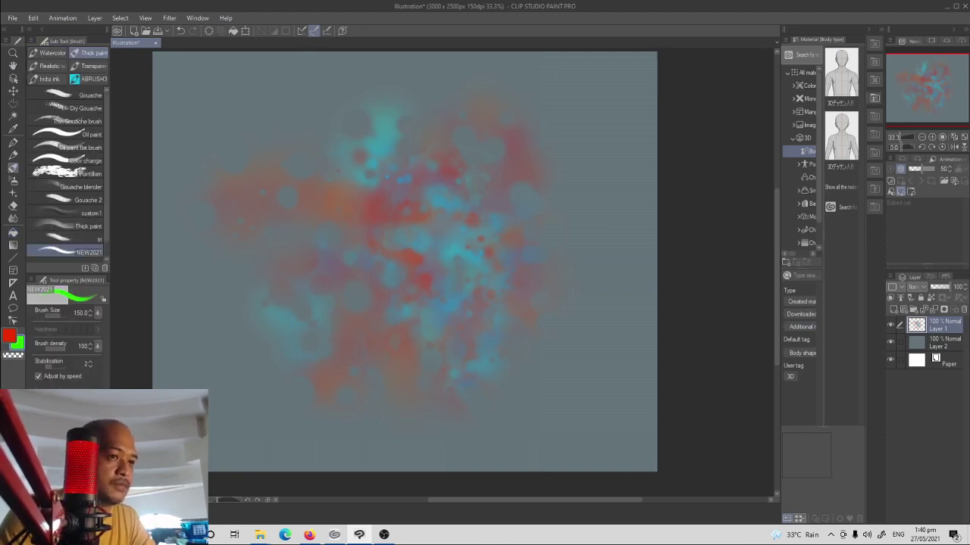
mouse_move(365, 226)
left_mouse_down()
mouse_move(433, 247)
mouse_move(439, 268)
left_mouse_up()
key("ctrl+z")
key("b")
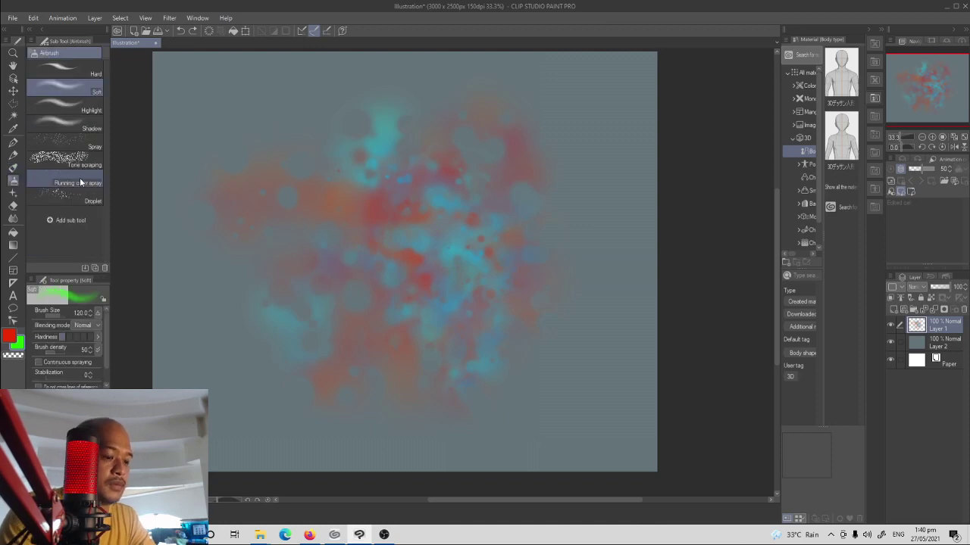
key("b")
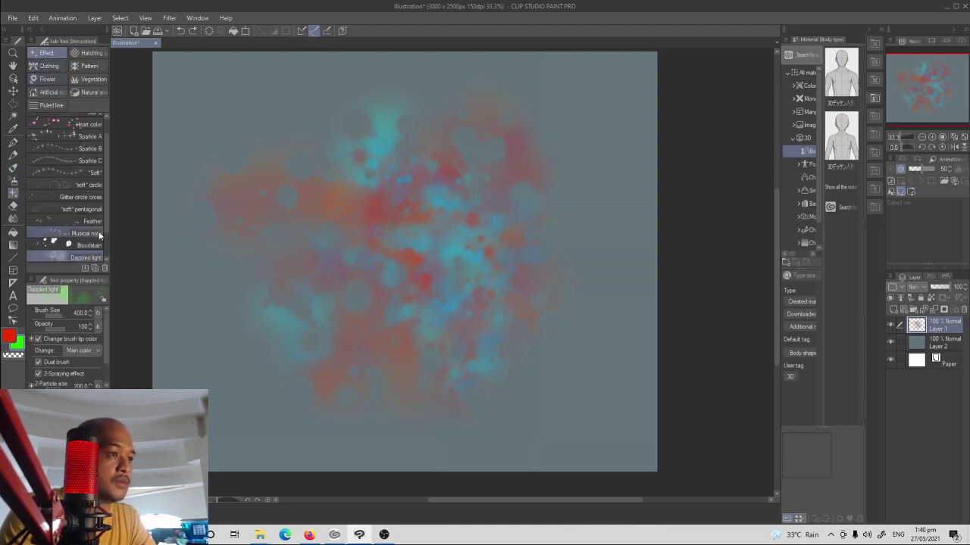
scroll(103, 228, "down", 2)
mouse_move(363, 223)
left_mouse_down()
mouse_move(444, 195)
mouse_move(442, 208)
mouse_move(378, 203)
mouse_move(336, 256)
mouse_move(447, 303)
mouse_move(391, 257)
mouse_move(310, 119)
mouse_move(262, 237)
mouse_move(368, 325)
mouse_move(515, 381)
mouse_move(541, 273)
mouse_move(530, 182)
mouse_move(417, 106)
mouse_move(240, 180)
mouse_move(334, 341)
mouse_move(220, 420)
mouse_move(530, 375)
mouse_move(451, 261)
mouse_move(530, 336)
mouse_move(356, 265)
mouse_move(526, 342)
left_mouse_up()
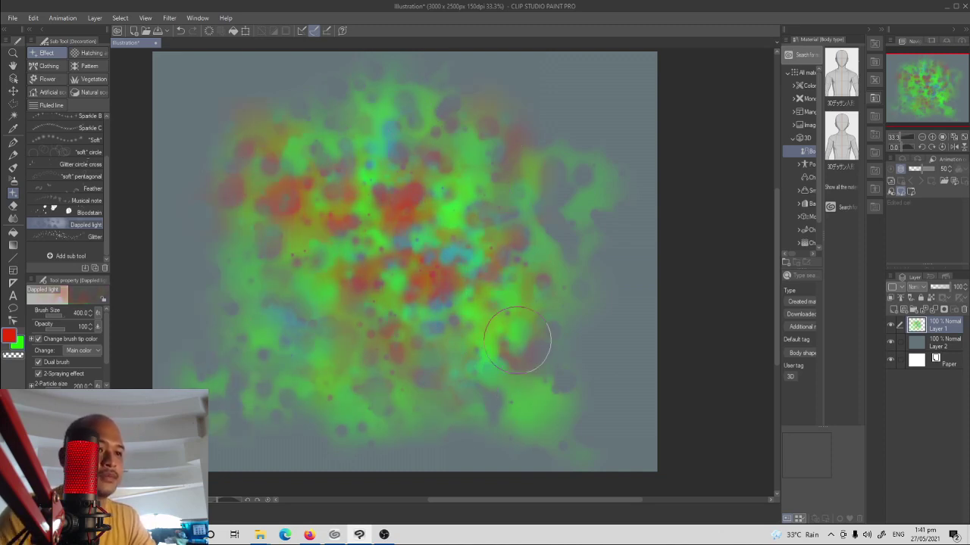